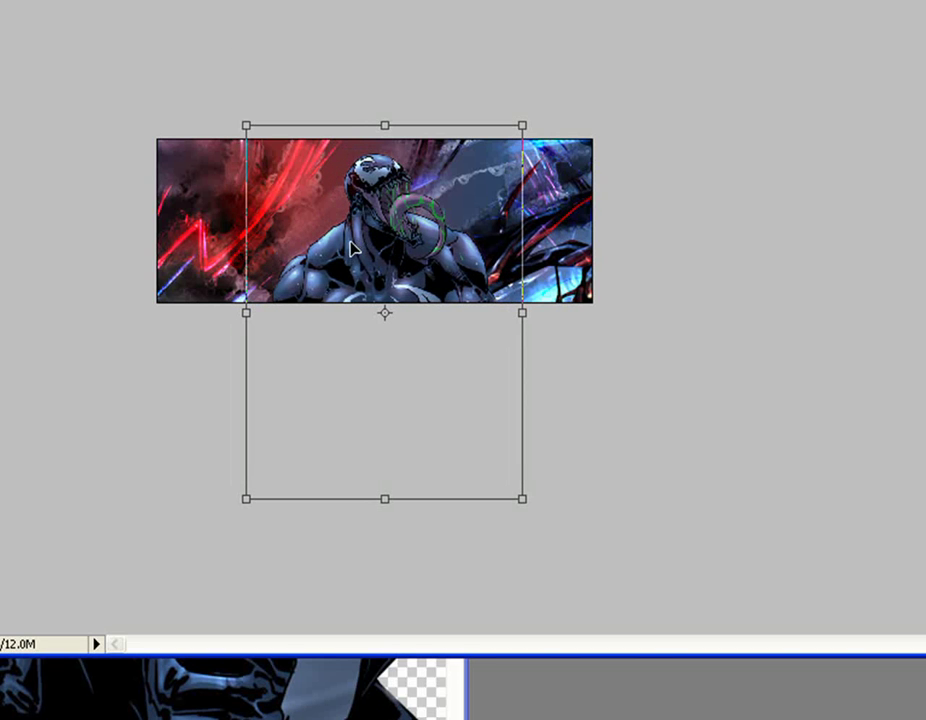
- Nudge the Venom render a few pixels left within the banner and apply the placement
key("Left")
key("Left")
key("Left")
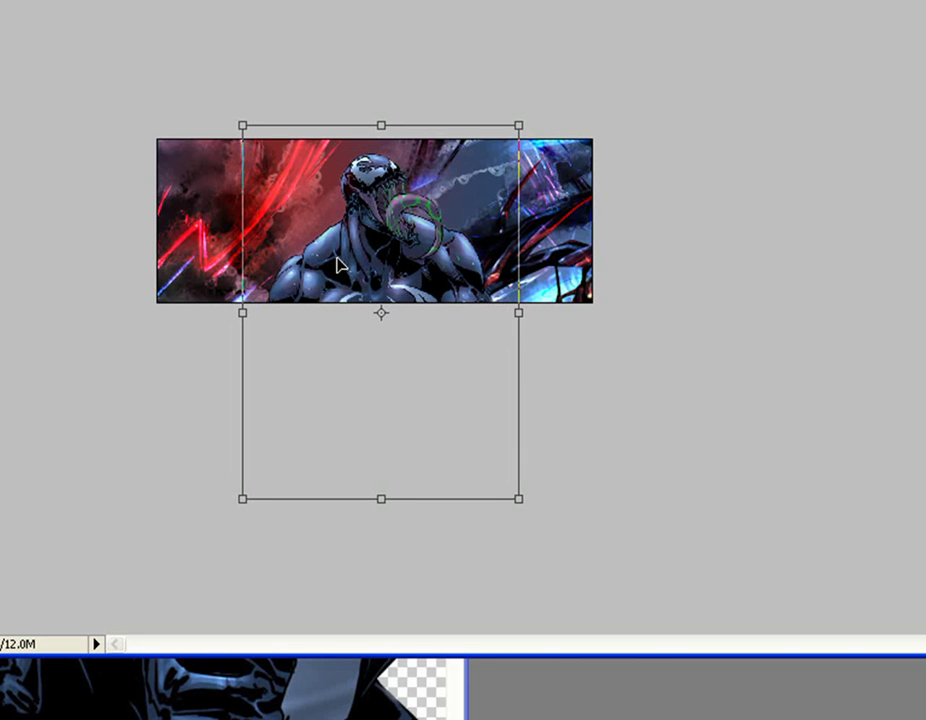
key("Left")
key("Left")
key("Right")
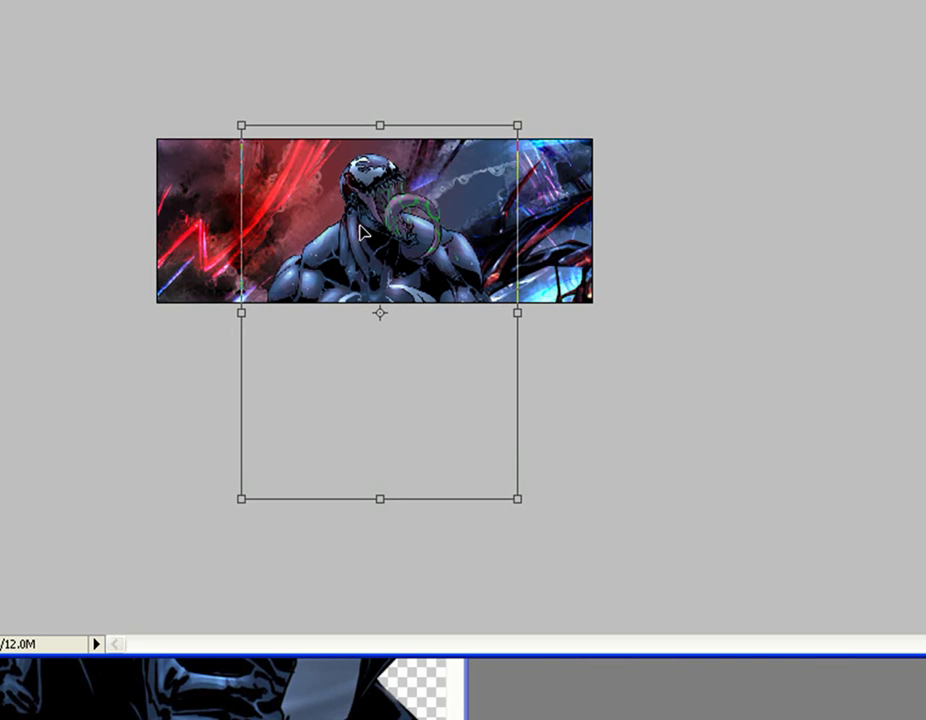
key("Return")
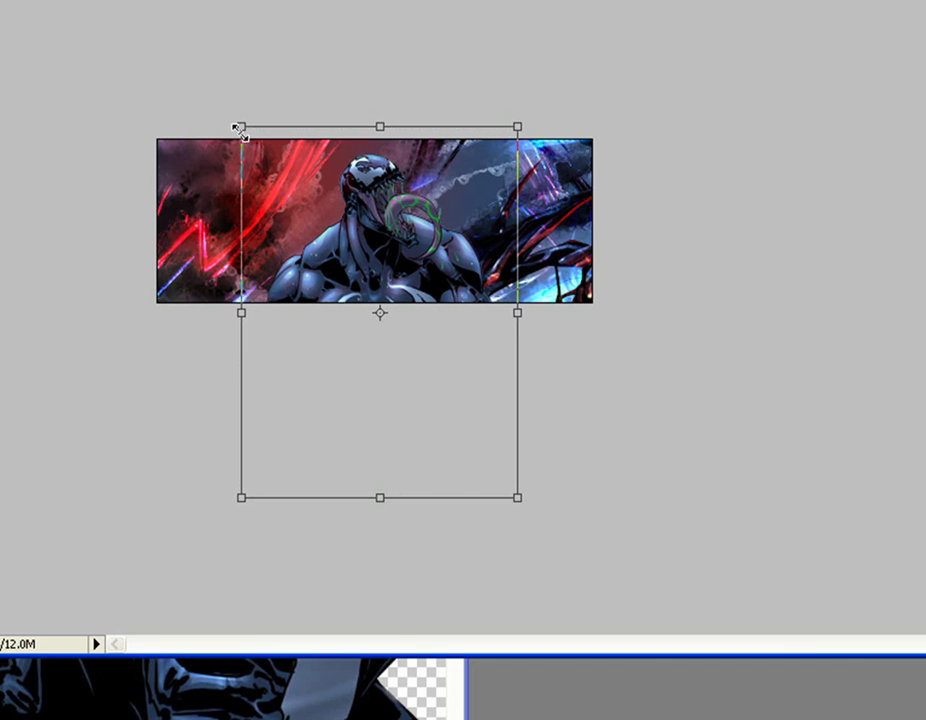
- Enlarge the Venom render slightly from its upper-left corner and fine-tune its position in the banner
mouse_move(240, 126)
left_mouse_down()
mouse_move(228, 112)
mouse_move(235, 123)
left_mouse_up()
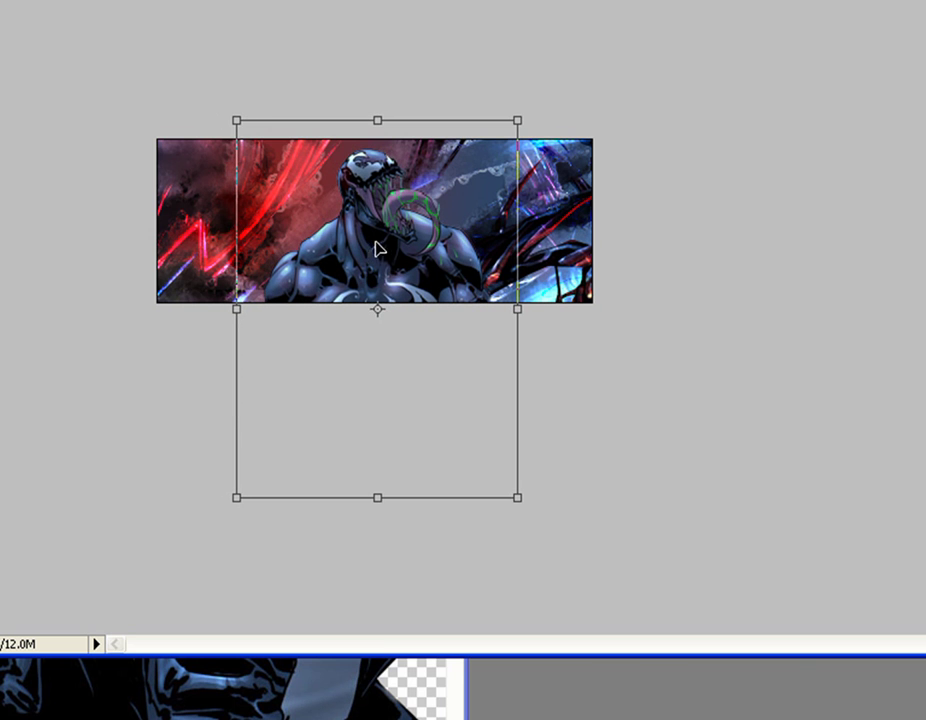
key("Return")
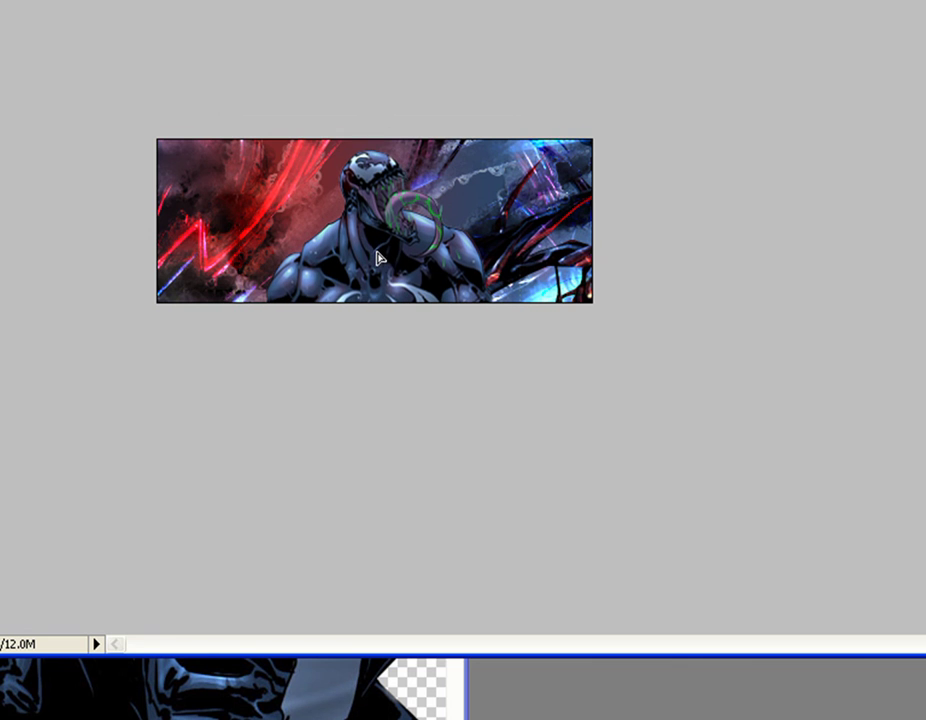
key("ctrl+t")
key("Up")
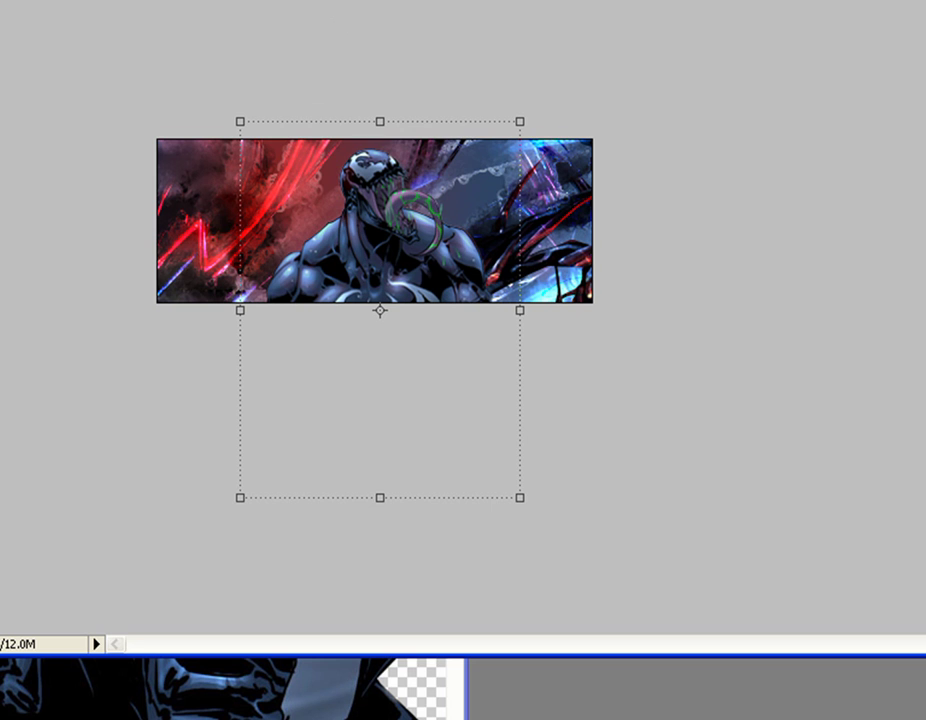
- Duplicate the Venom layer within Untitled-1 and set the copy's blending mode to Soft Light
right_click(922, 304)
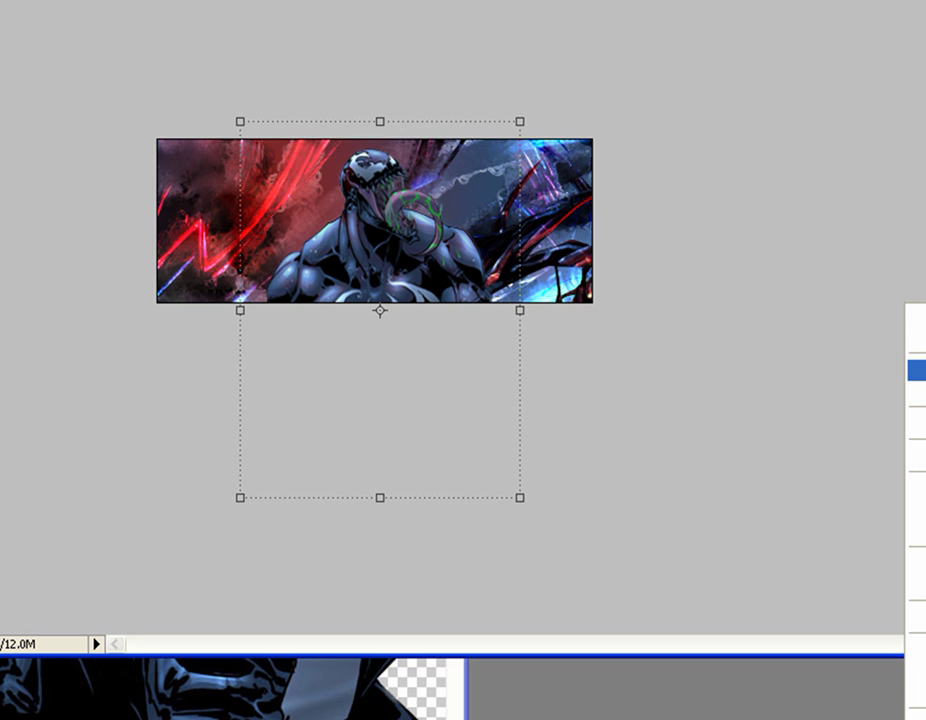
left_click(917, 370)
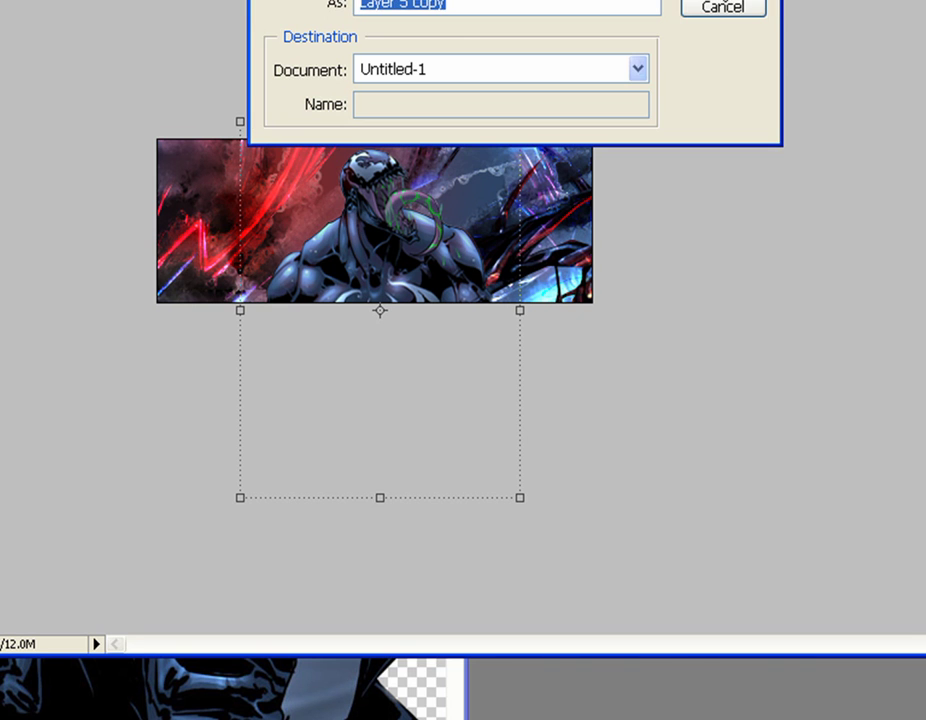
key("Return")
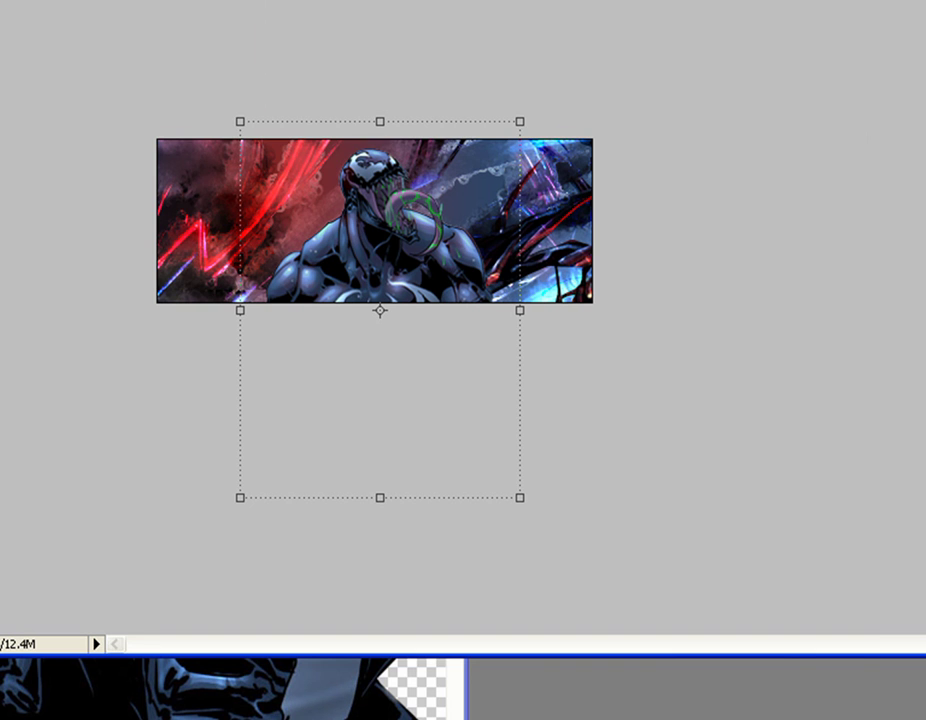
key("shift+alt+f")
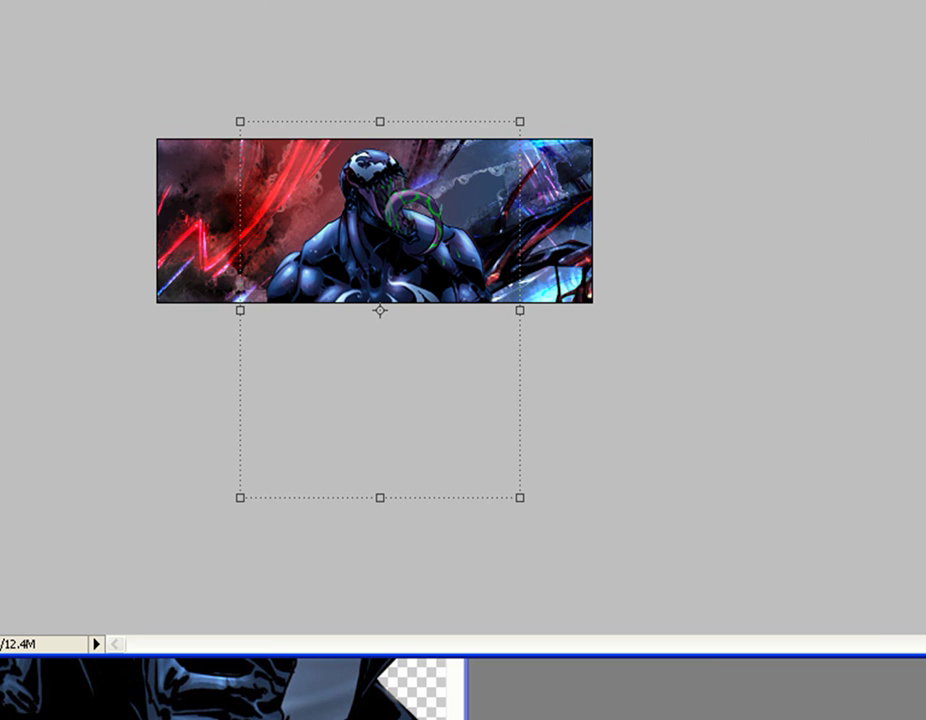
- Try a second duplicate of the Soft Light Venom layer and delete that extra copy
right_click(924, 311)
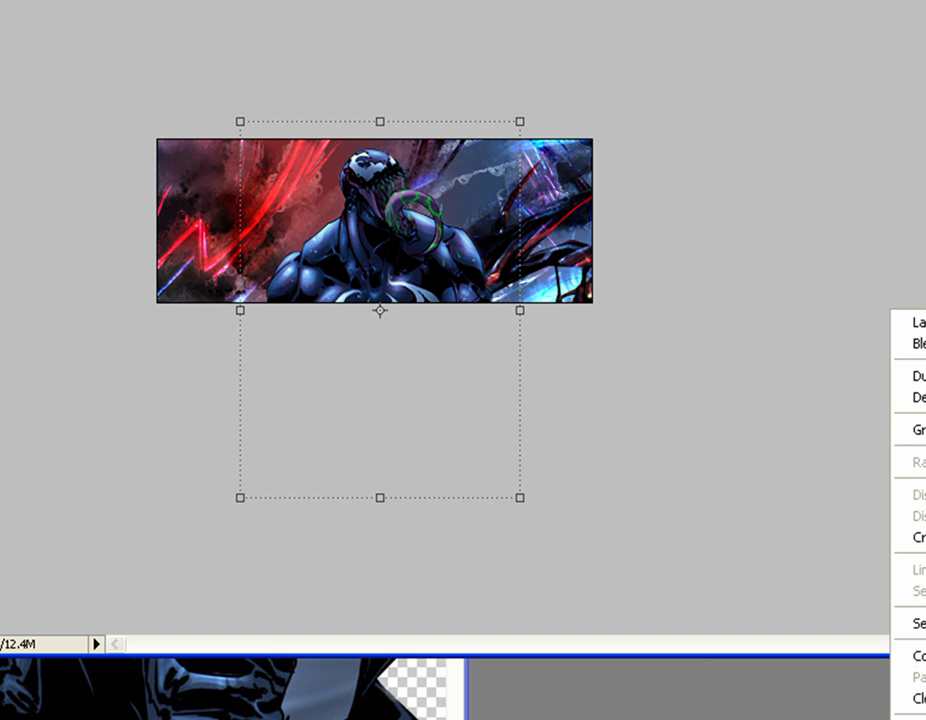
left_click(910, 376)
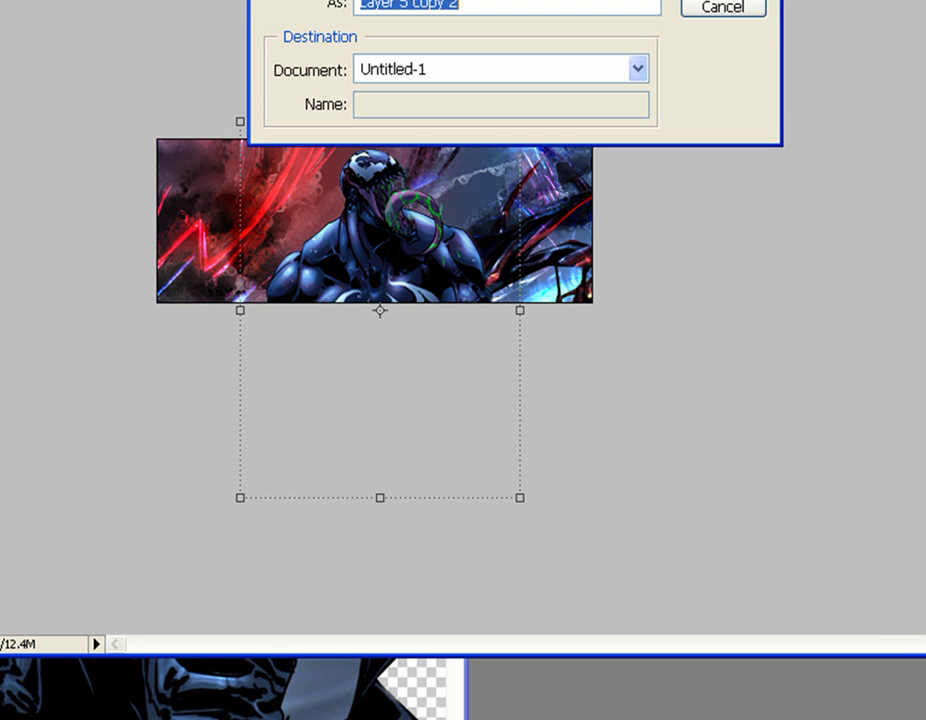
key("Return")
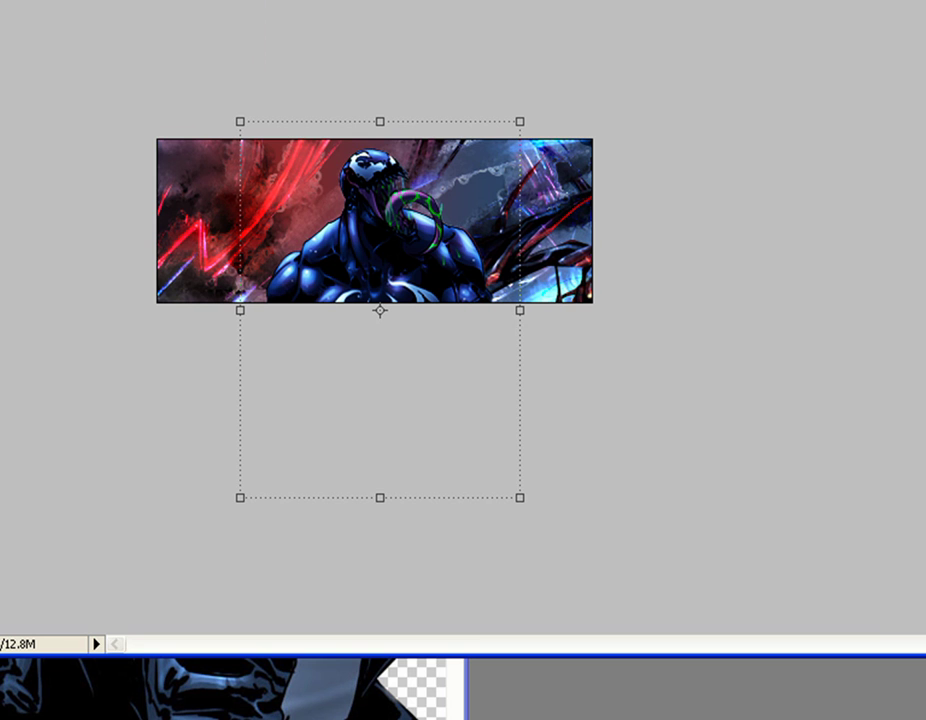
right_click(892, 312)
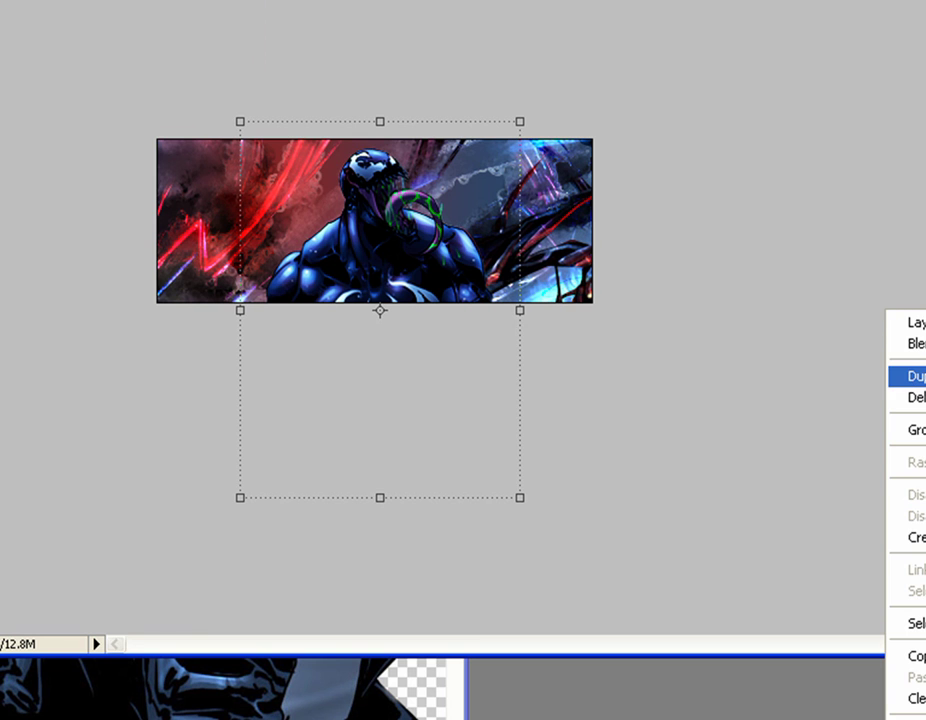
left_click(910, 395)
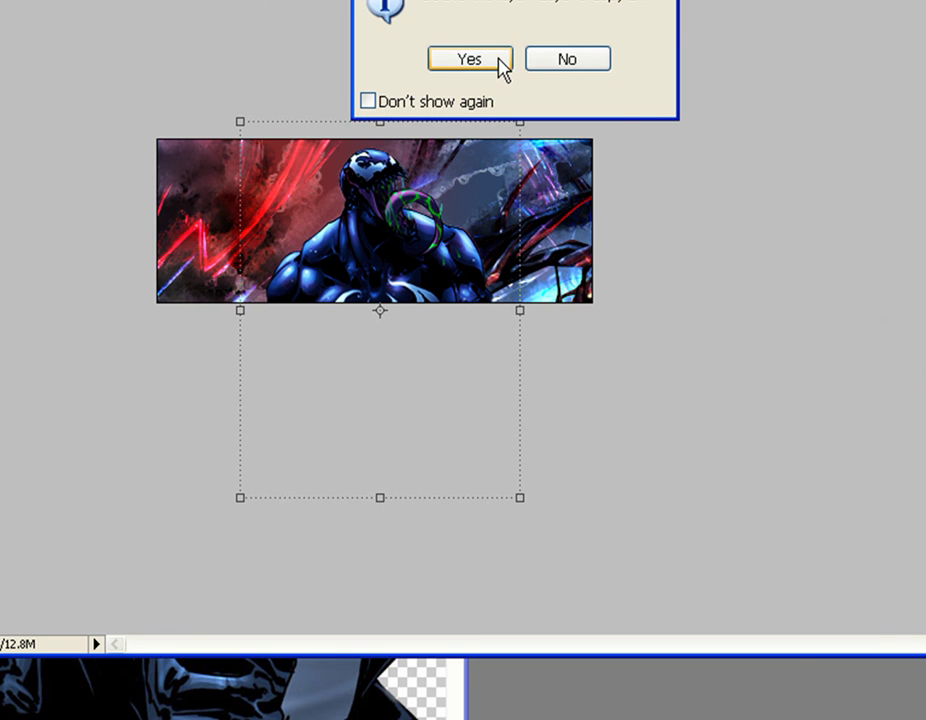
key("Return")
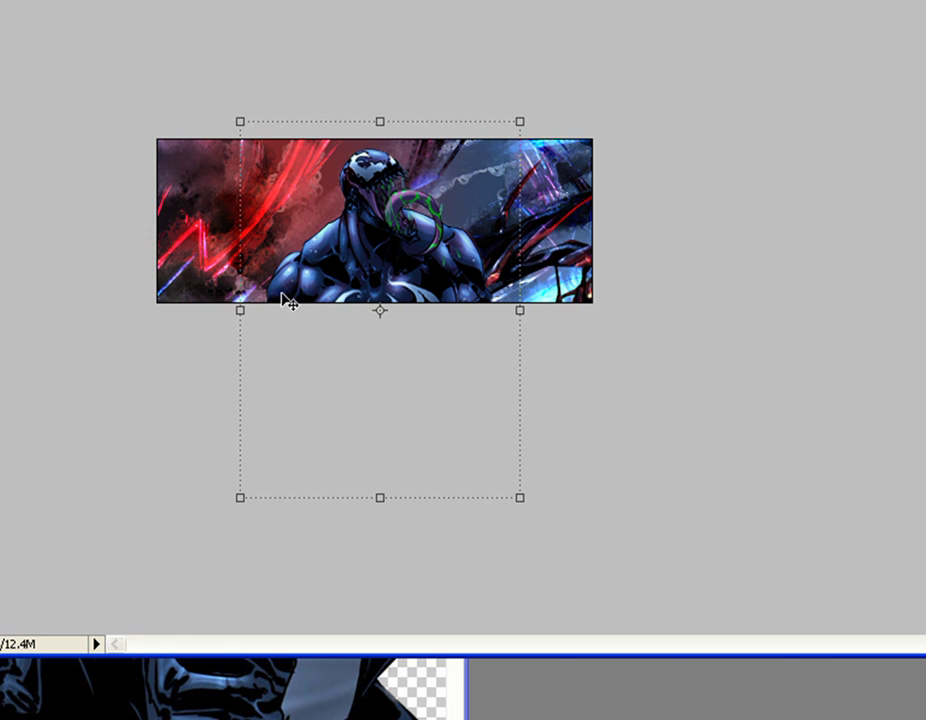
- Restore the minimized source document containing the red and black tendril render
right_click(518, 719)
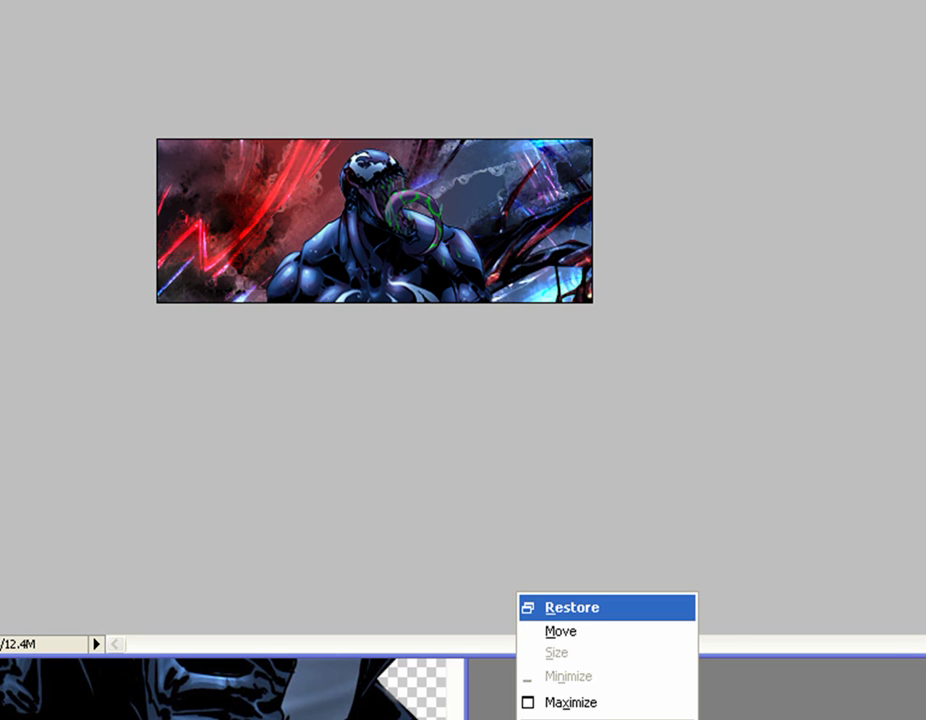
right_click(711, 719)
right_click(711, 719)
left_click(711, 719)
double_click(711, 719)
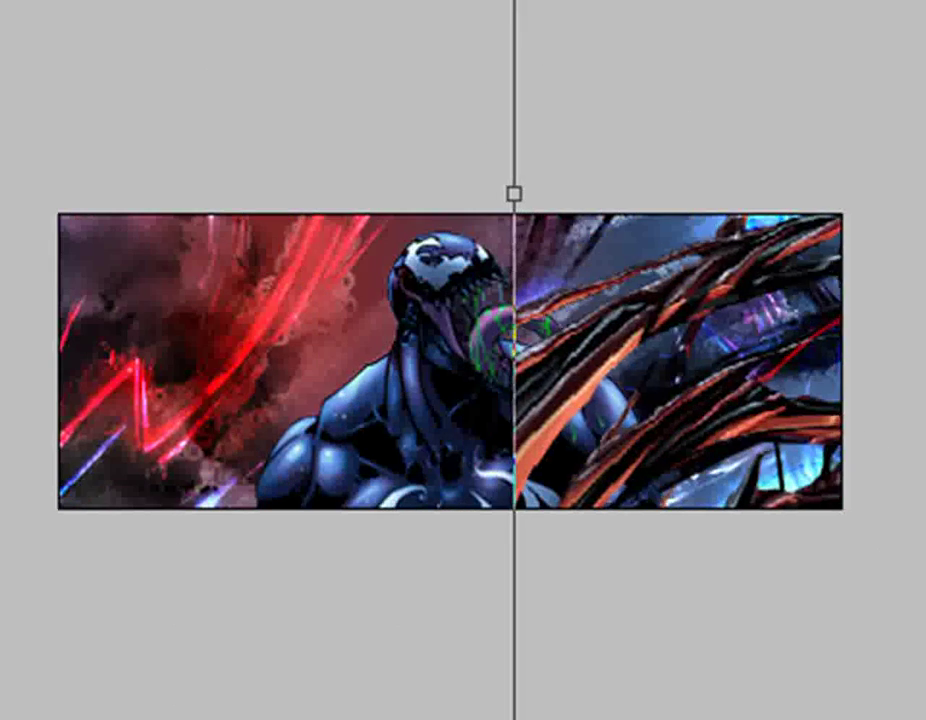
- Apply the tendril render's pending transform, rotate it slightly counterclockwise and reposition it over the banner's lower-right area
key("v")
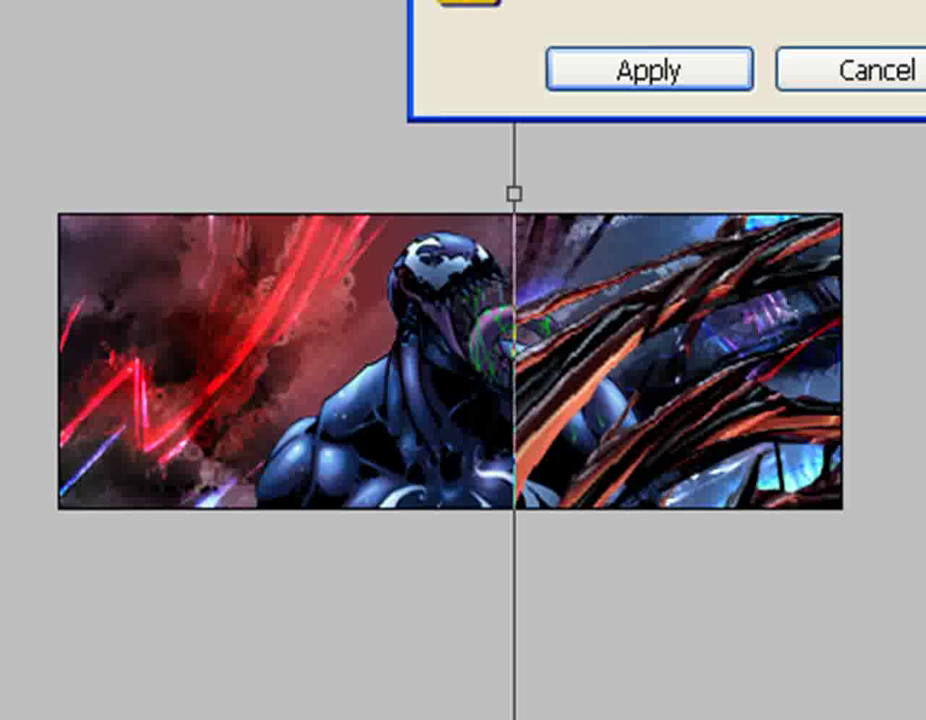
left_click(640, 70)
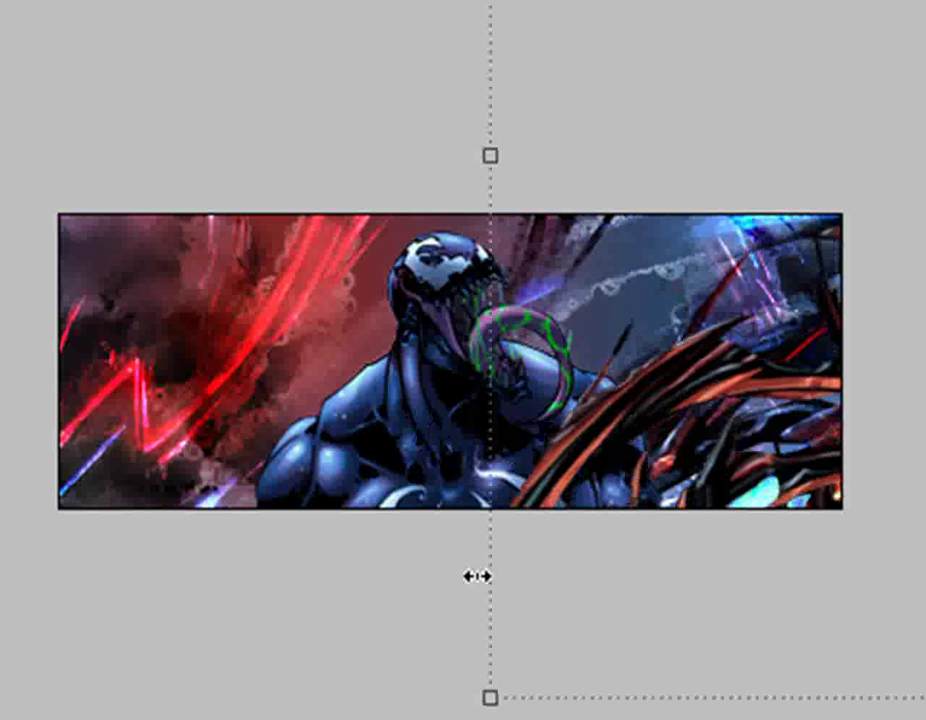
left_click_drag(462, 707, 545, 716)
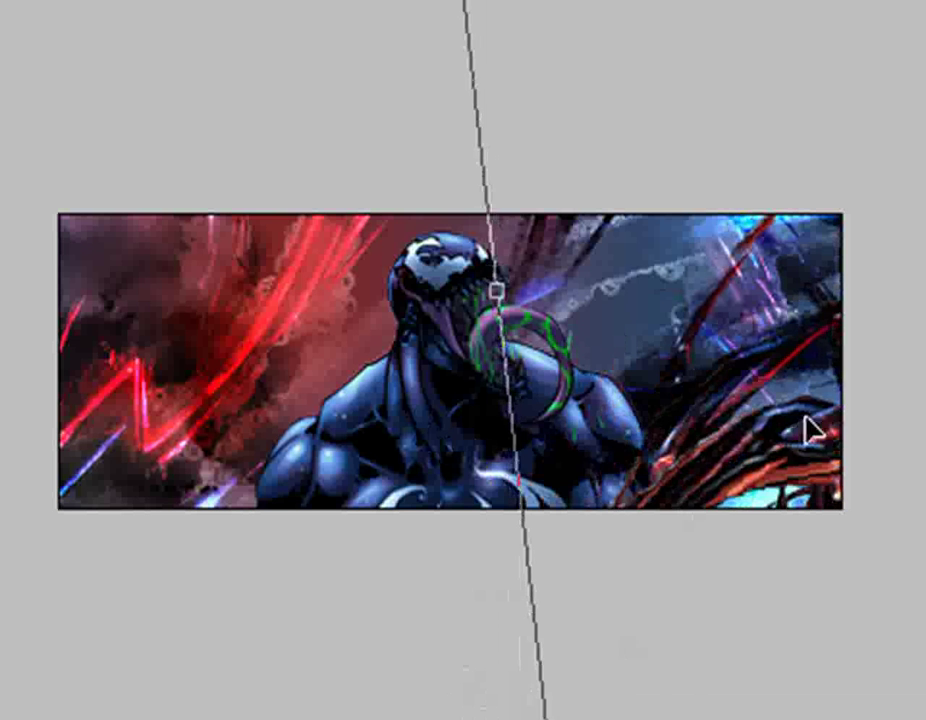
left_click_drag(810, 308, 843, 335)
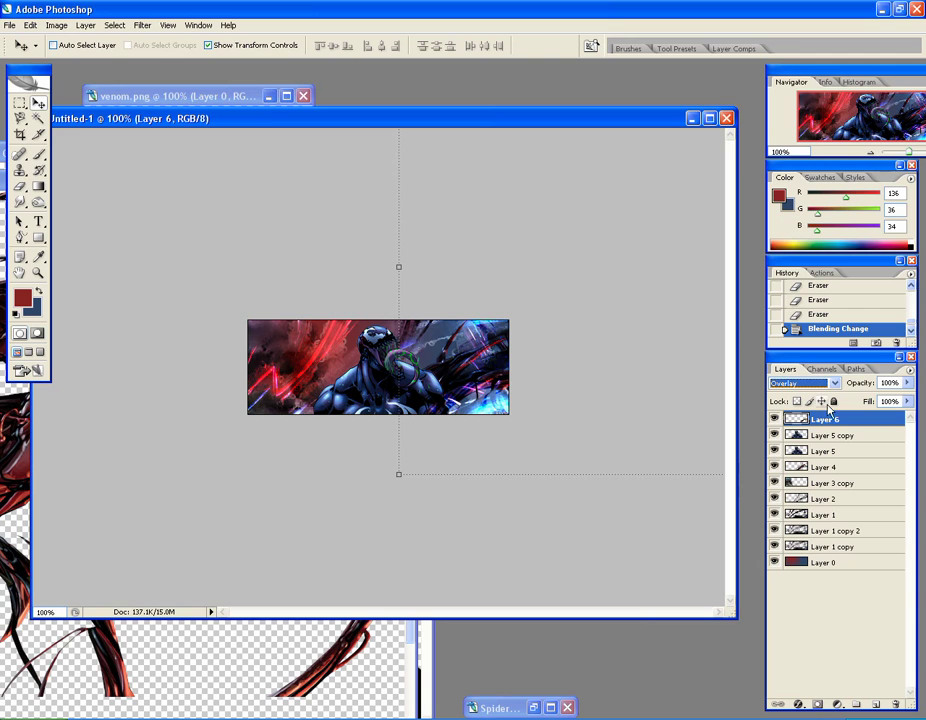
- Try Soft Light on the tendril layer, Layer 6, and settle on the Hard Light blending mode
left_click(800, 383)
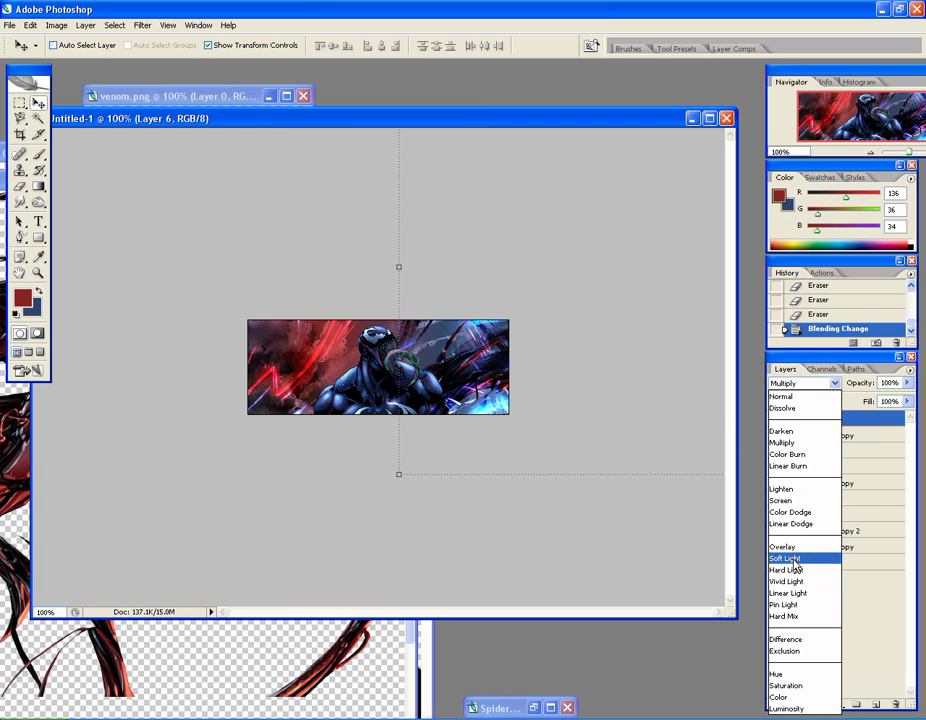
left_click(795, 558)
left_click(831, 386)
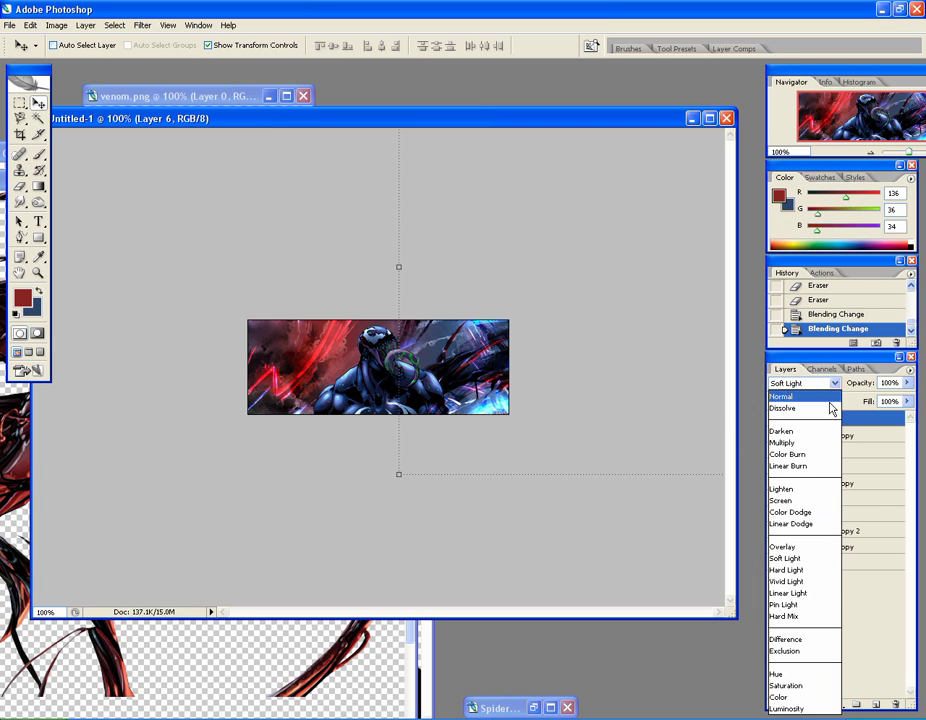
left_click(790, 571)
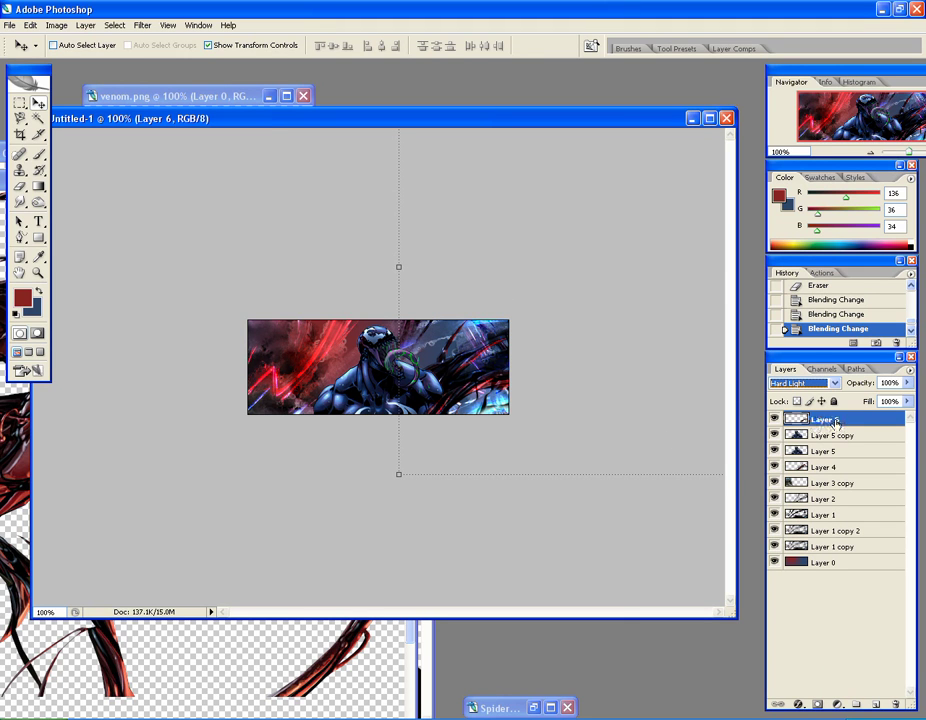
- Create a new layer on top of the stack and stamp all visible layers into it
left_click(87, 25)
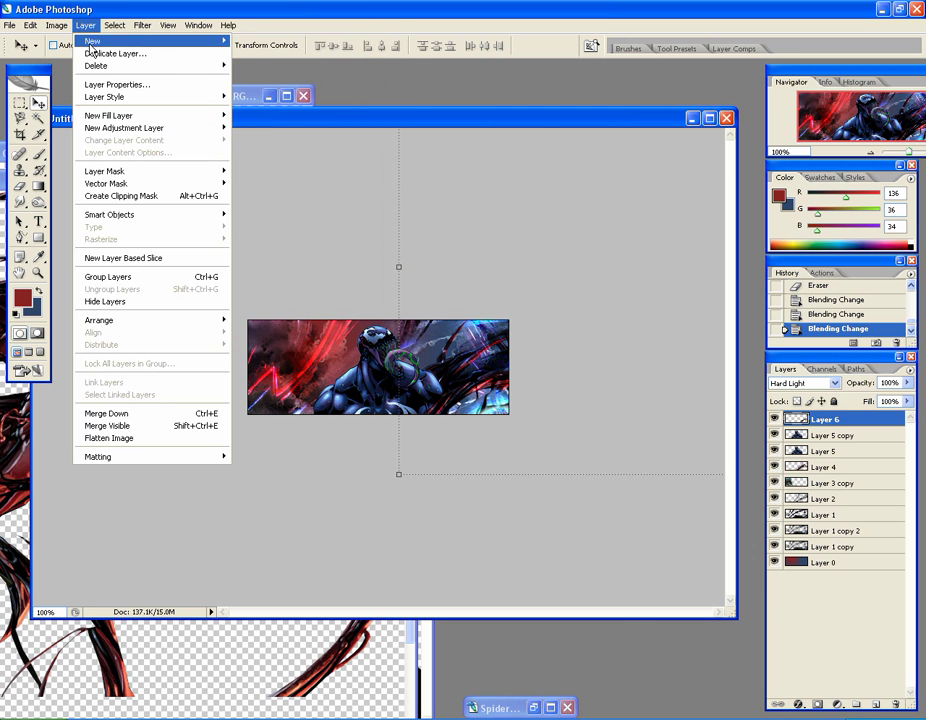
mouse_move(180, 42)
left_click(244, 53)
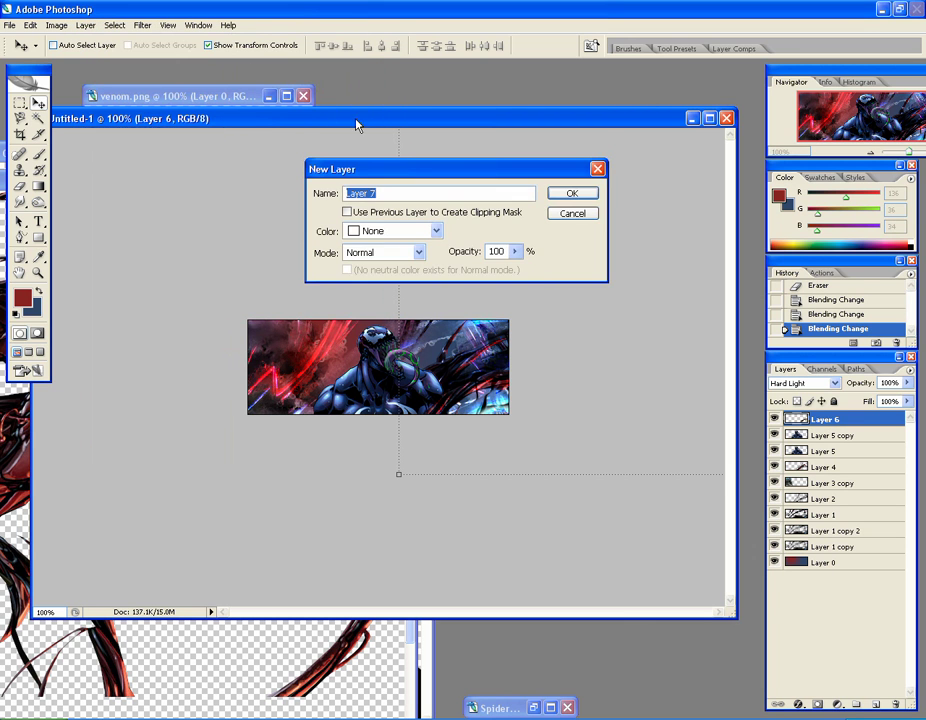
left_click(573, 193)
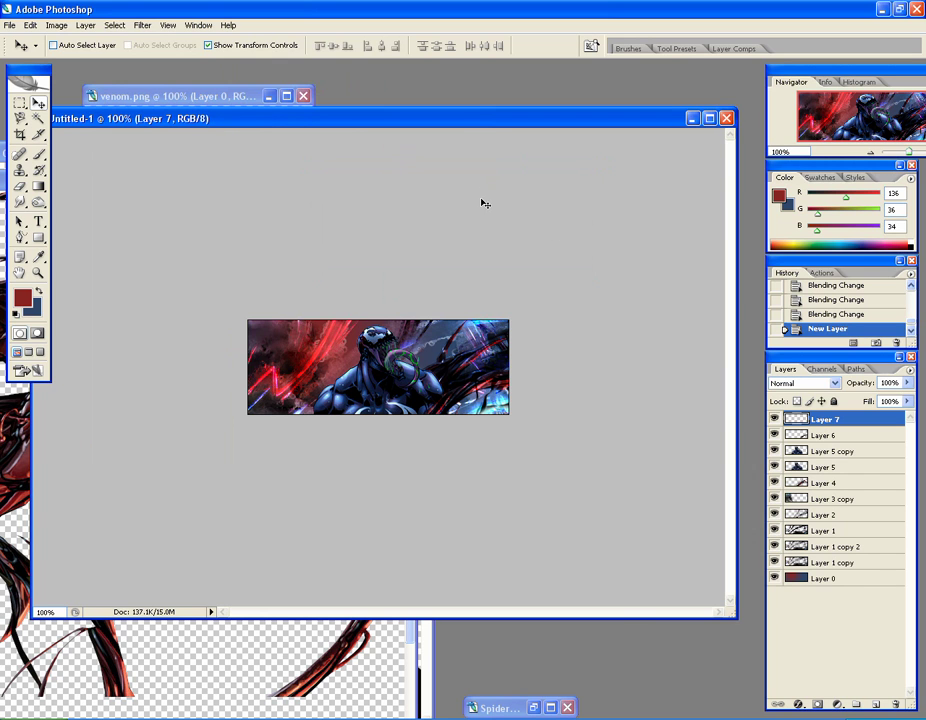
key("ctrl+alt+shift+e")
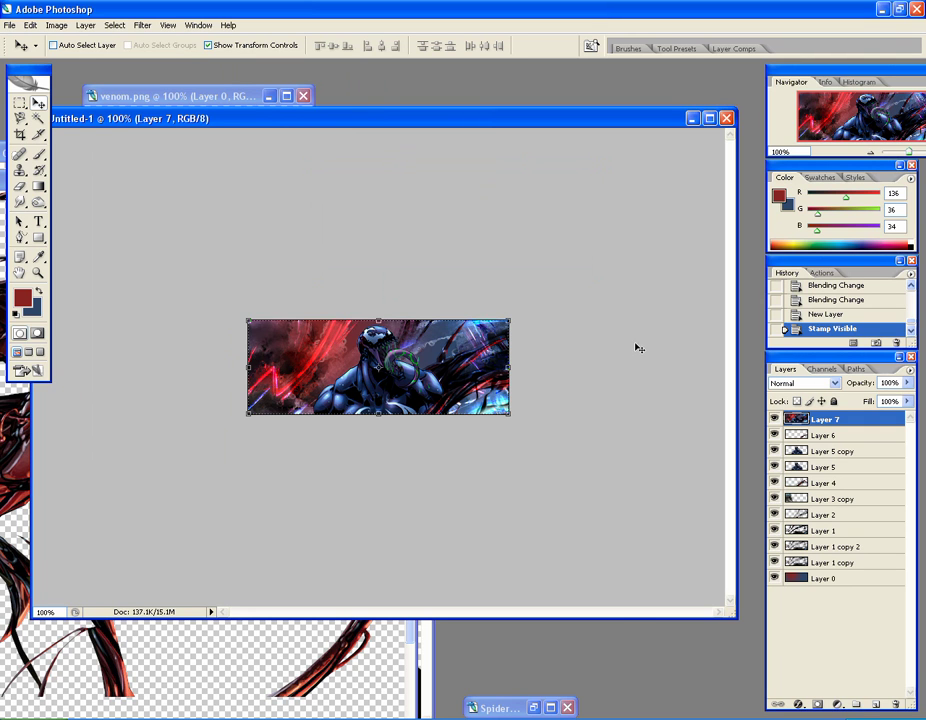
- Activate the Blur tool to soften parts of the stamped layer
left_click(39, 203)
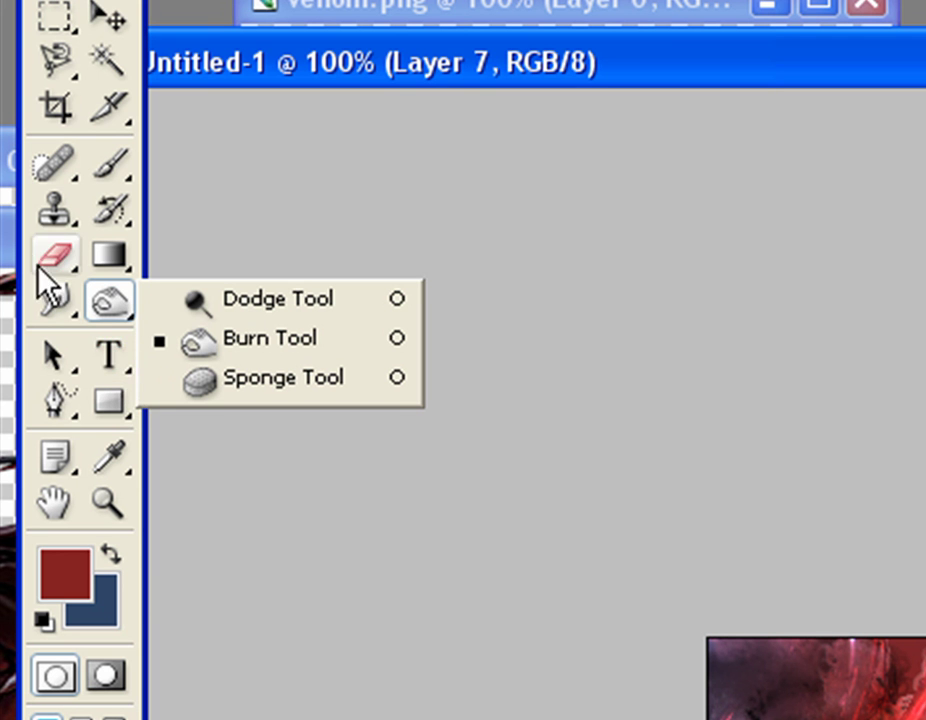
mouse_move(62, 306)
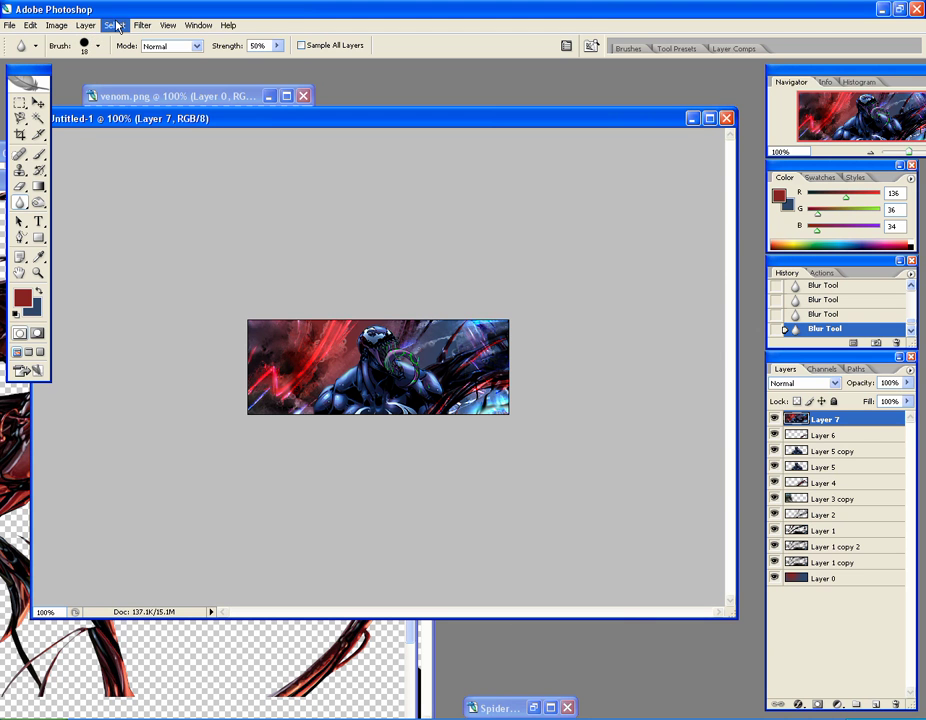
- Add a Gradient Map adjustment layer above the stamped Layer 7, using the red-to-blue foreground-to-background gradient
left_click(91, 26)
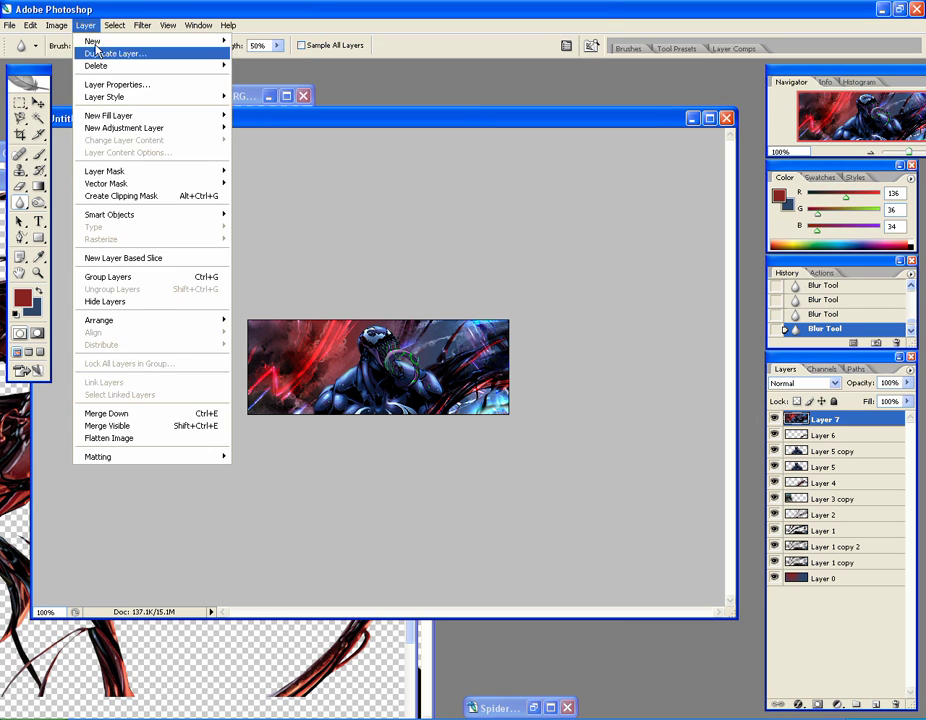
mouse_move(147, 130)
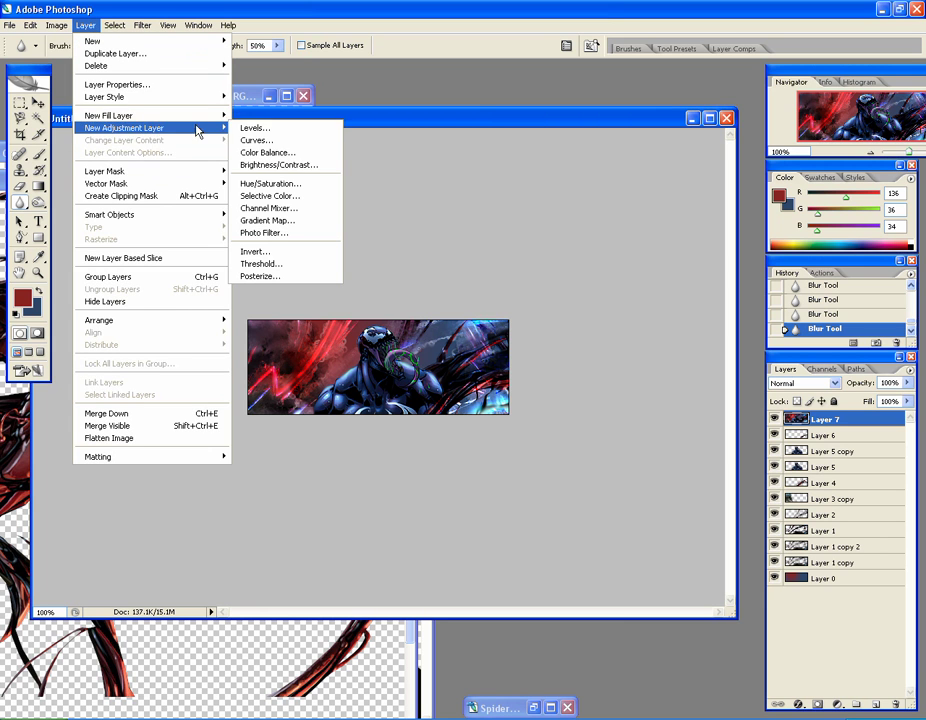
left_click(297, 221)
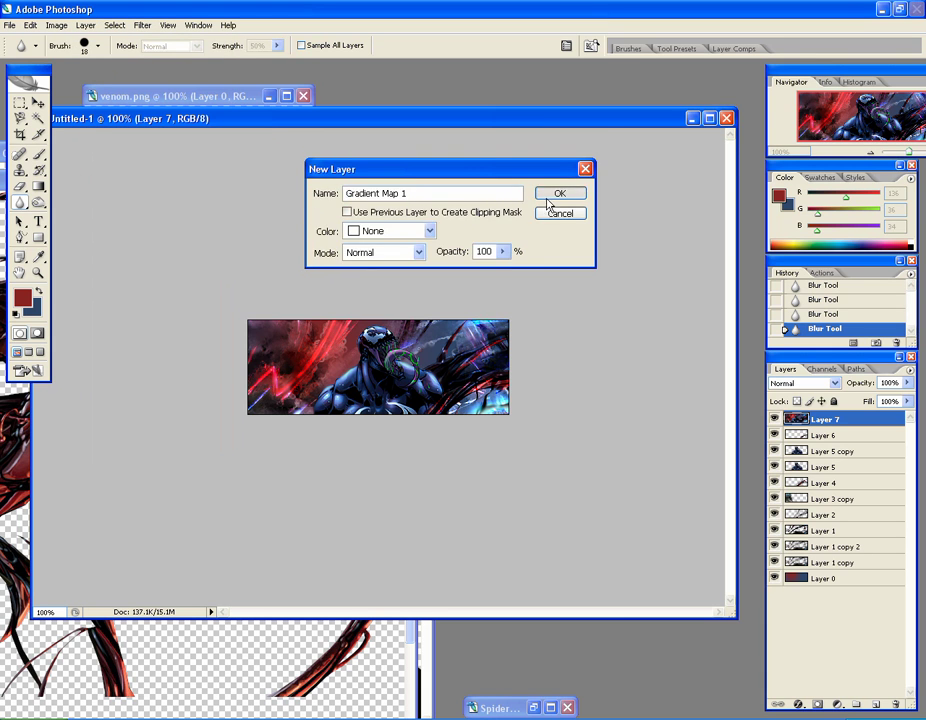
left_click(554, 194)
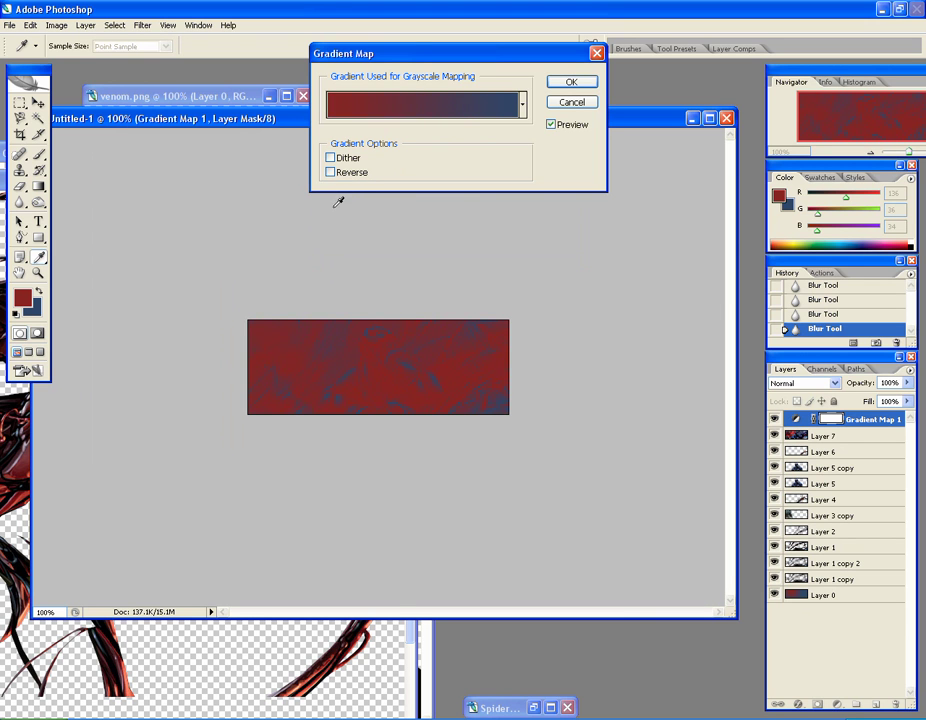
left_click(568, 82)
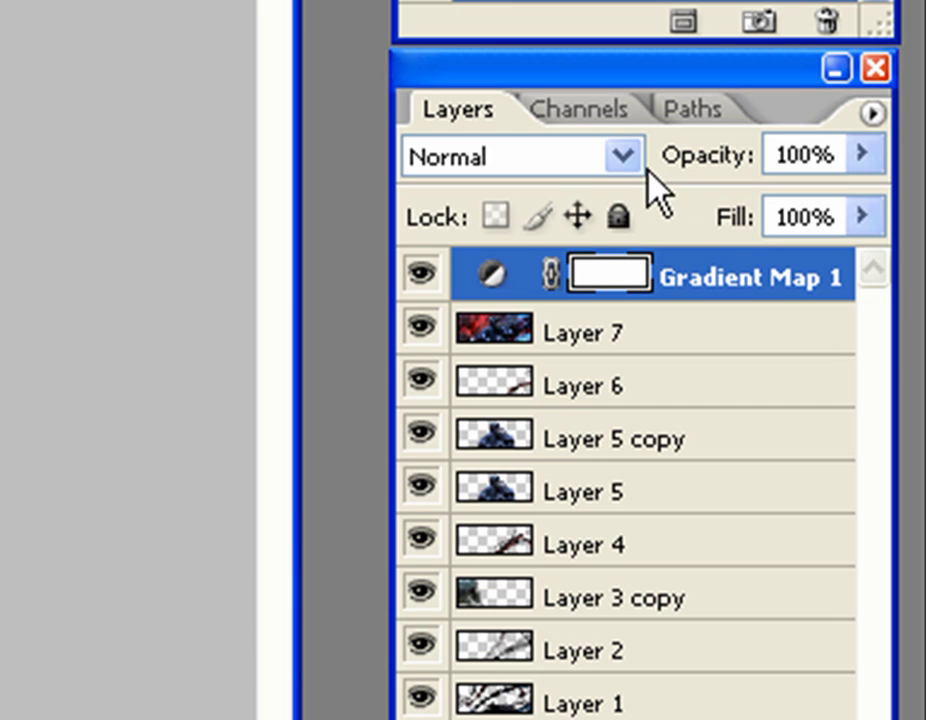
- Reduce the Gradient Map 1 layer's opacity to 50% and set its blending mode to Screen
left_click(862, 155)
left_click_drag(862, 198, 745, 214)
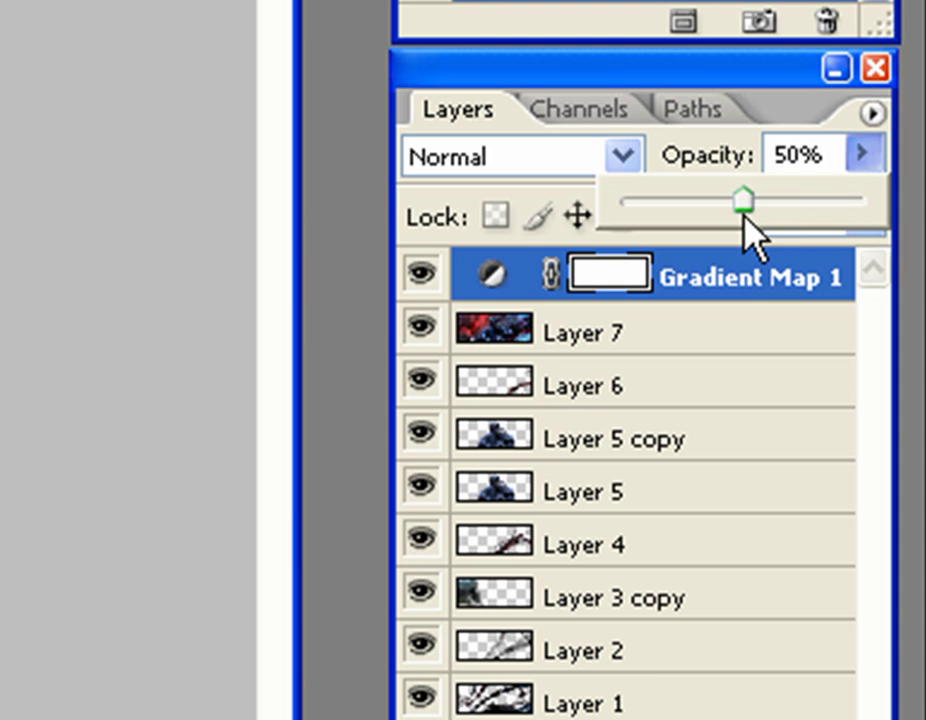
left_click(608, 168)
left_click(531, 549)
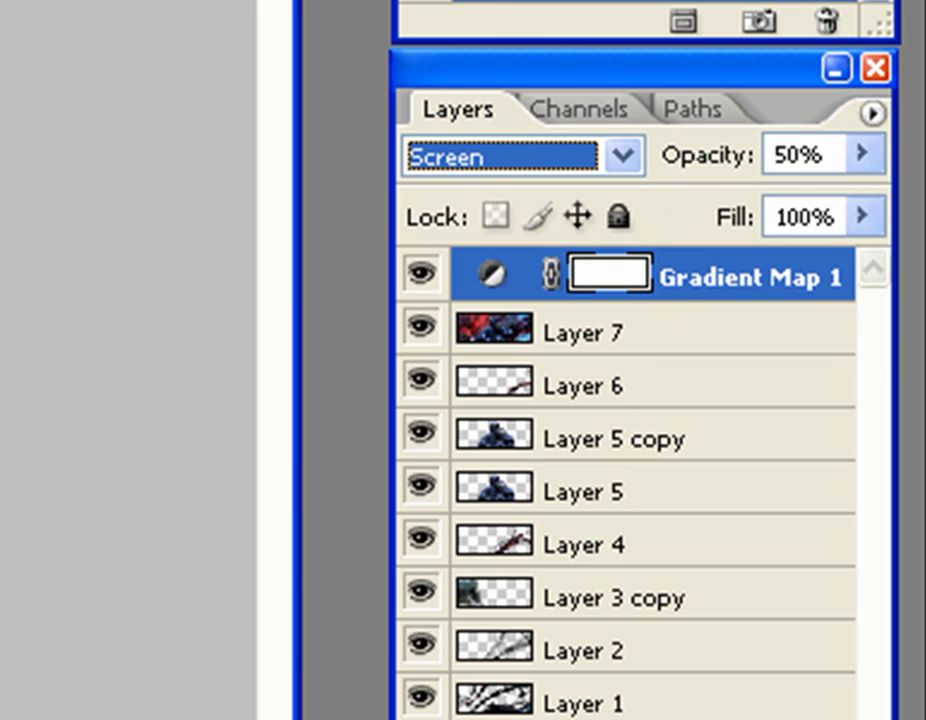
key("Return")
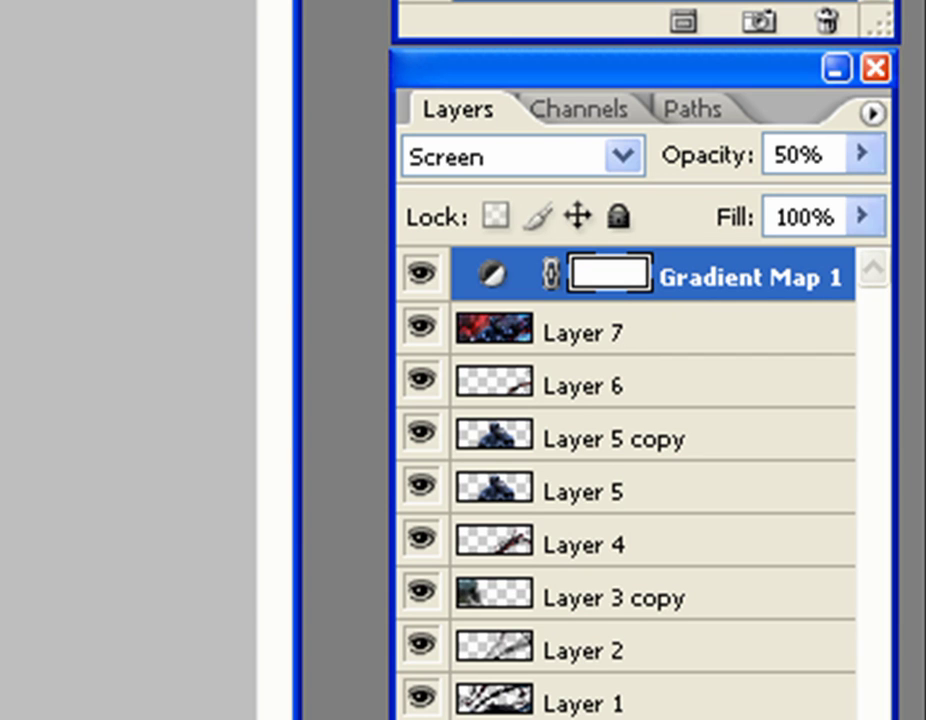
- Create a new layer above Gradient Map 1 and stamp all visible layers into it
key("ctrl+shift+alt+n")
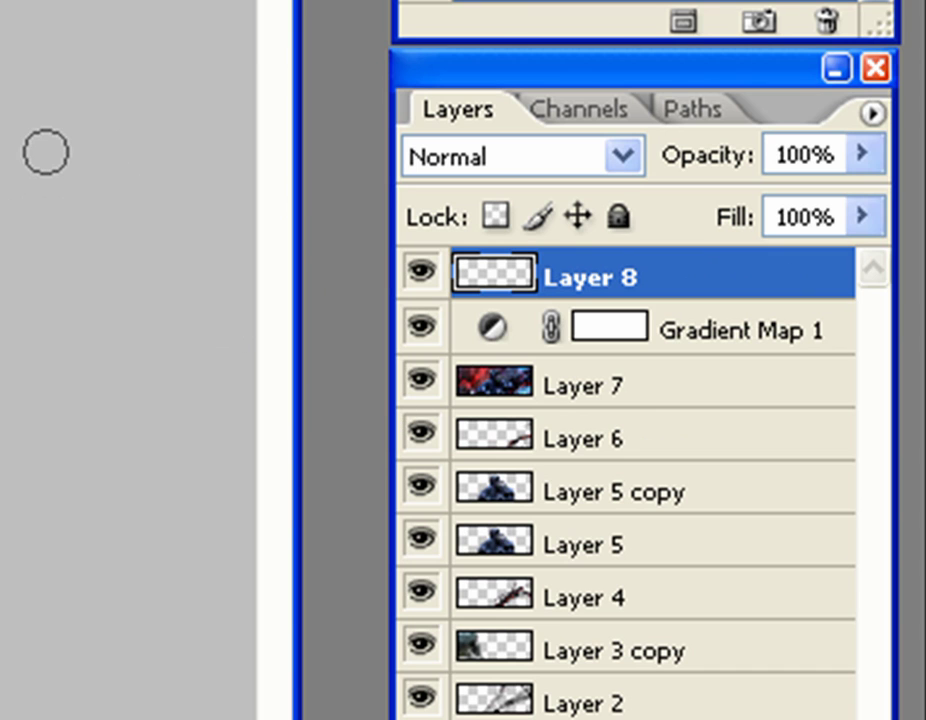
key("ctrl+shift+alt+e")
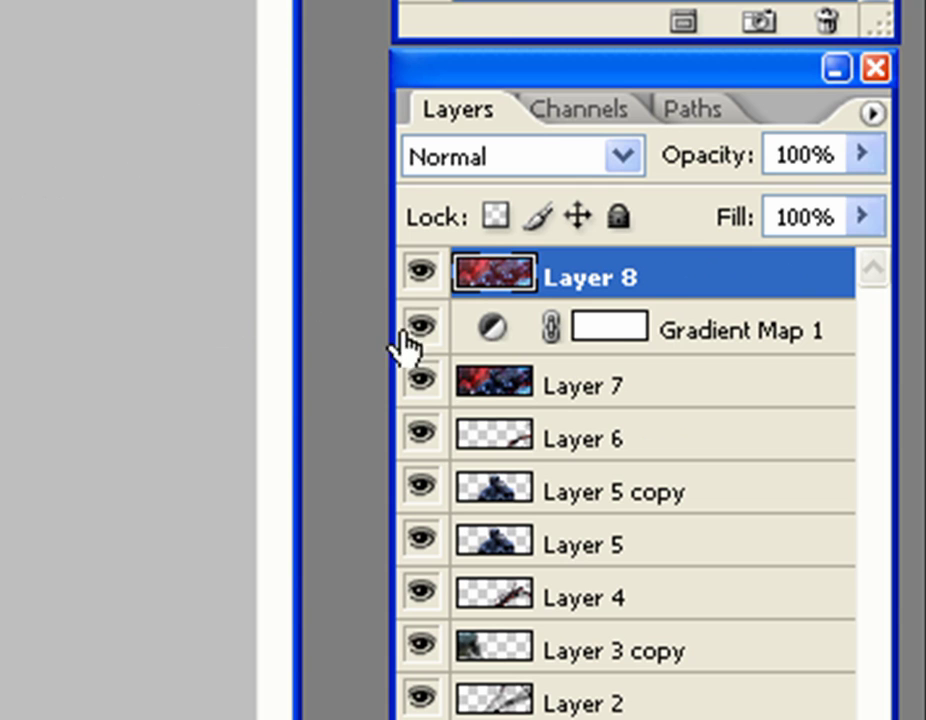
- Duplicate the stamped Layer 8 and set the copy's blending mode to Overlay
right_click(637, 273)
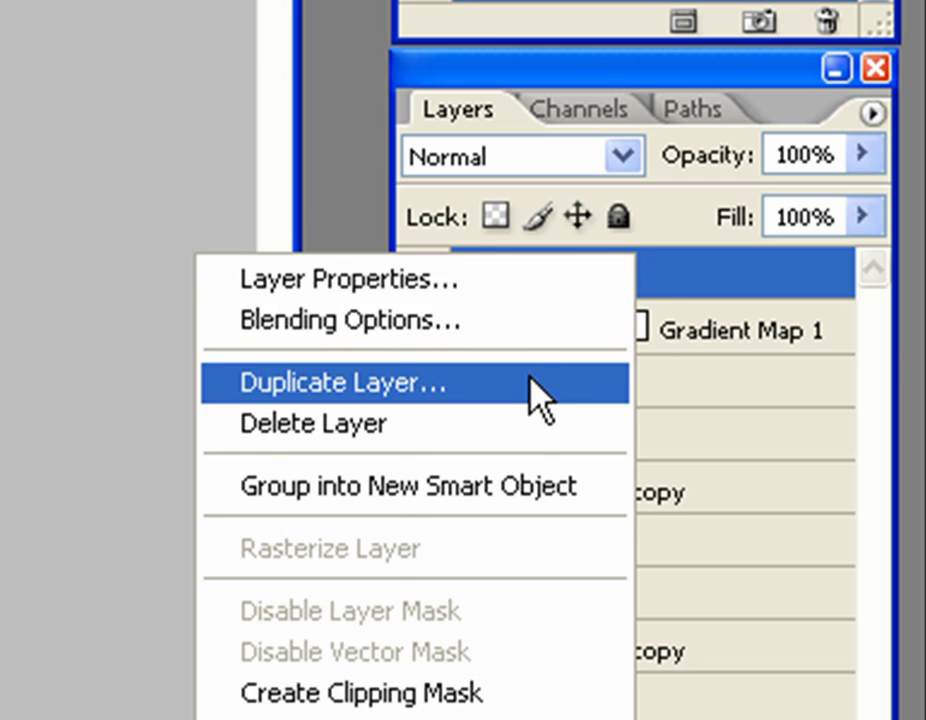
left_click(537, 380)
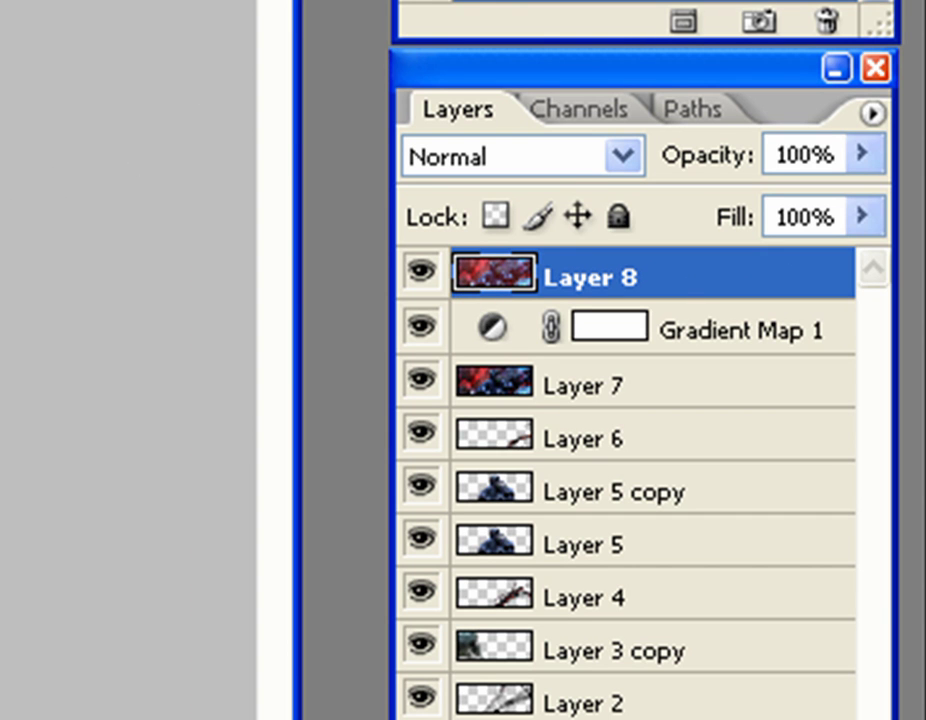
key("ctrl+j")
left_click(621, 157)
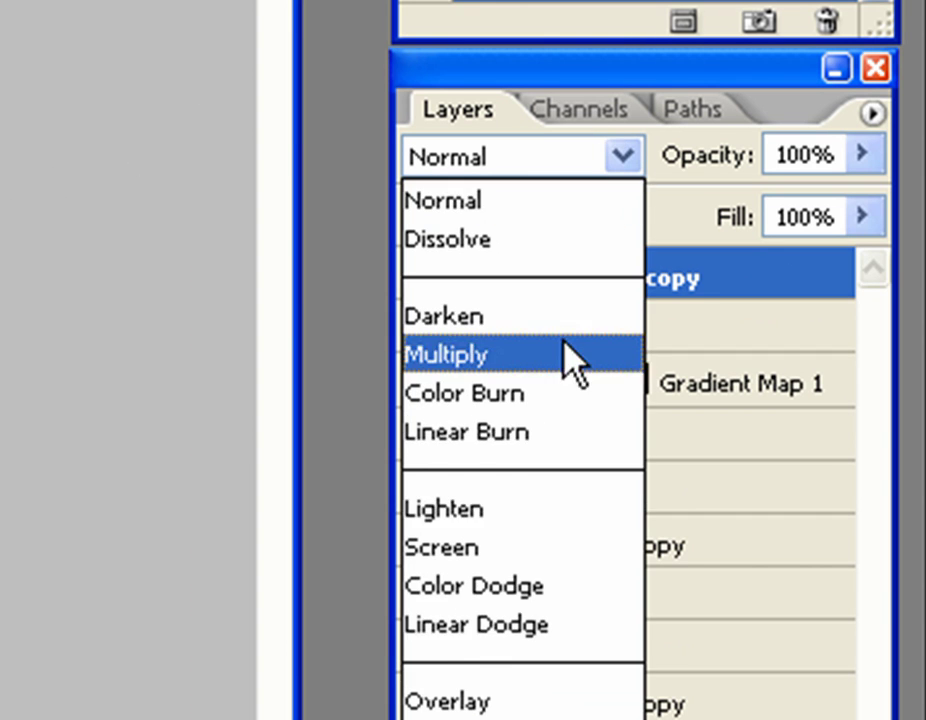
left_click(511, 702)
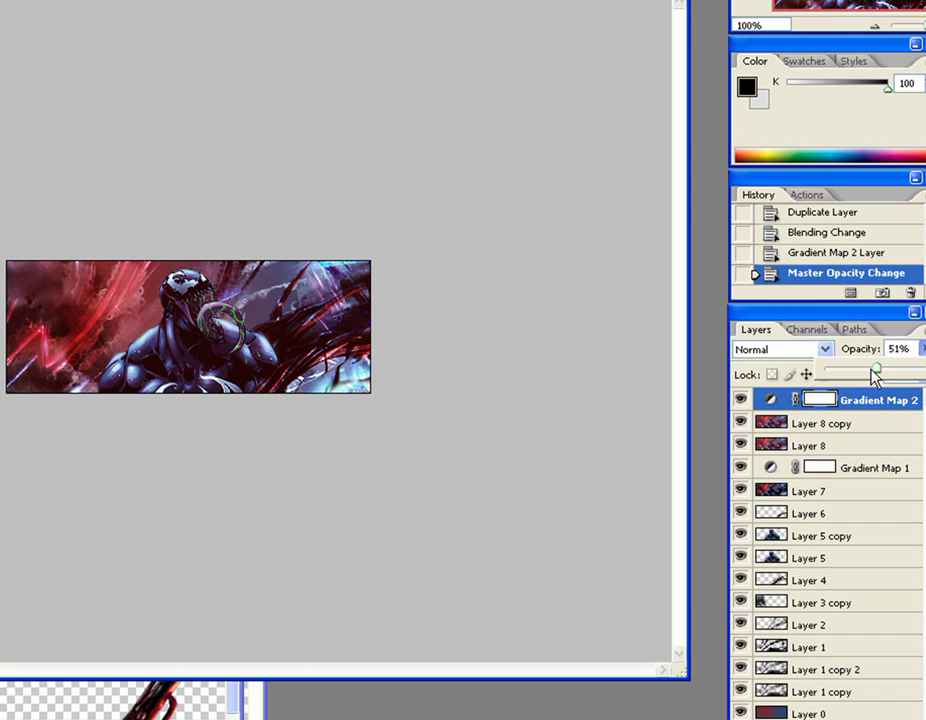
- Lower the Gradient Map 2 layer's opacity to 39%
left_click_drag(872, 370, 858, 374)
left_click_drag(862, 372, 867, 364)
left_click_drag(781, 316, 774, 324)
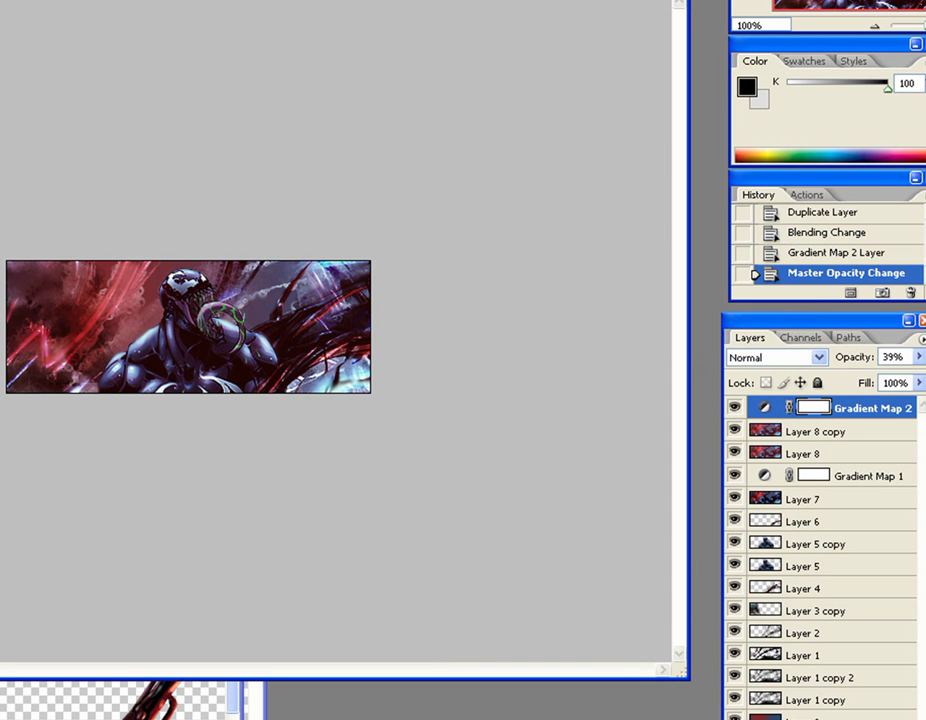
- Add a Levels adjustment layer above Gradient Map 2 and lower its white input level moderately, keeping the midtone and black inputs nearly neutral
mouse_move(80, 21)
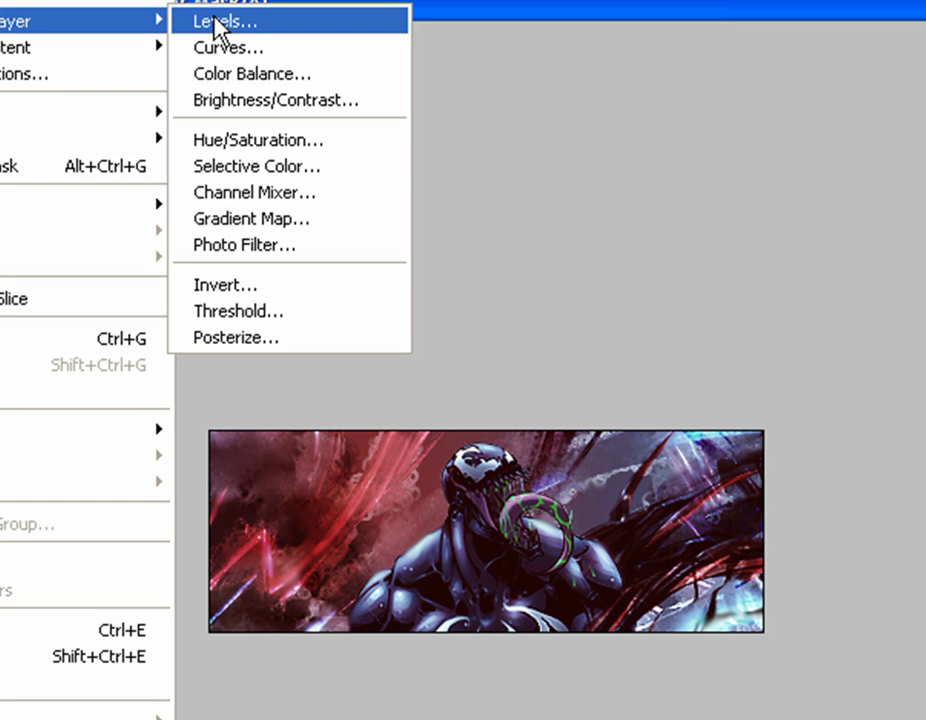
left_click(216, 21)
left_click(858, 166)
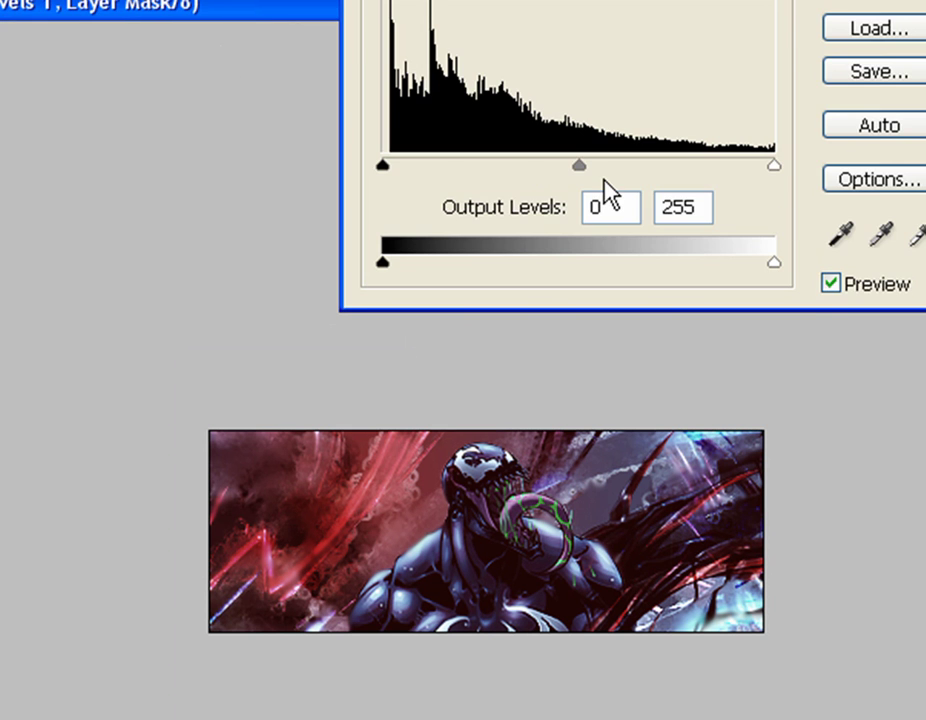
left_click_drag(774, 166, 736, 176)
mouse_move(560, 166)
left_mouse_down()
mouse_move(595, 174)
mouse_move(552, 178)
mouse_move(572, 178)
mouse_move(561, 176)
left_mouse_up()
mouse_move(383, 167)
left_mouse_down()
mouse_move(401, 166)
mouse_move(381, 168)
left_mouse_up()
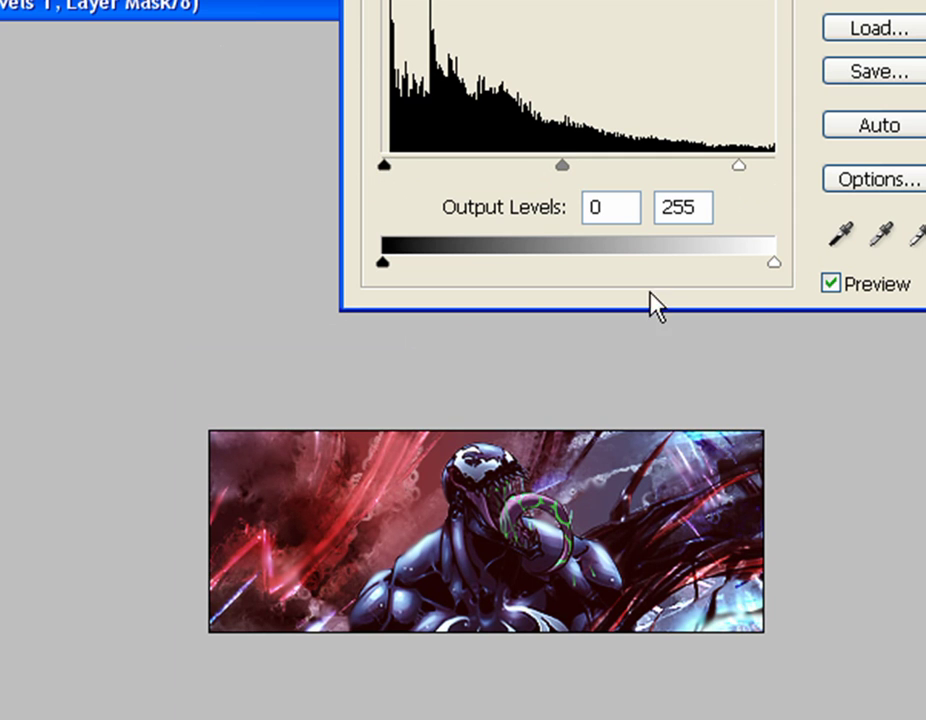
- Set the Levels adjustment's output levels to 10 for black and 247 for white
mouse_move(780, 266)
left_mouse_down()
mouse_move(738, 266)
mouse_move(762, 264)
left_mouse_up()
left_click_drag(383, 264, 410, 266)
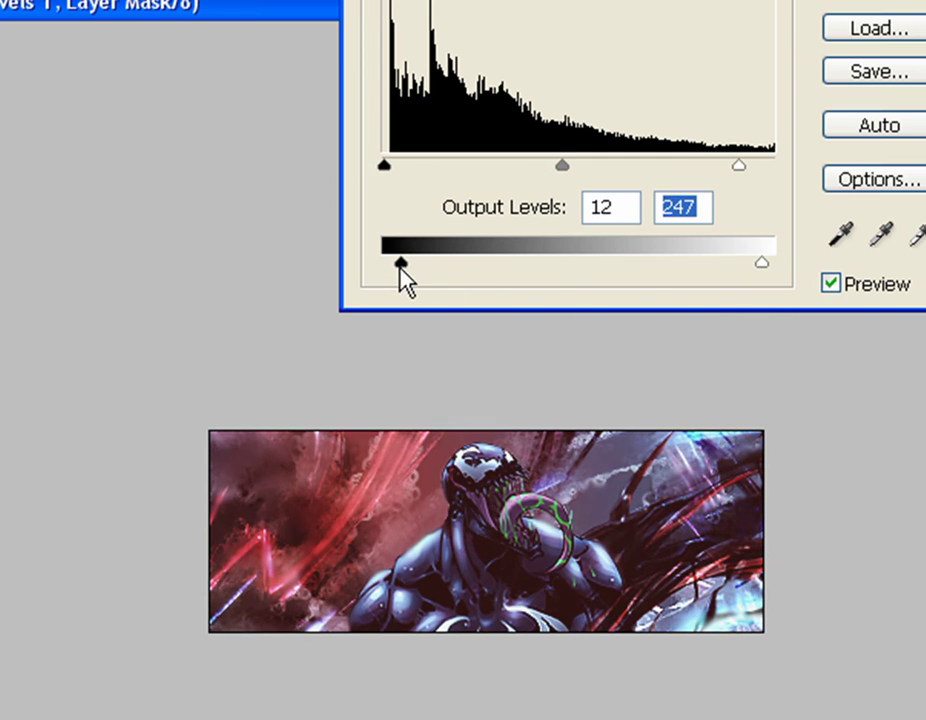
left_click(398, 265)
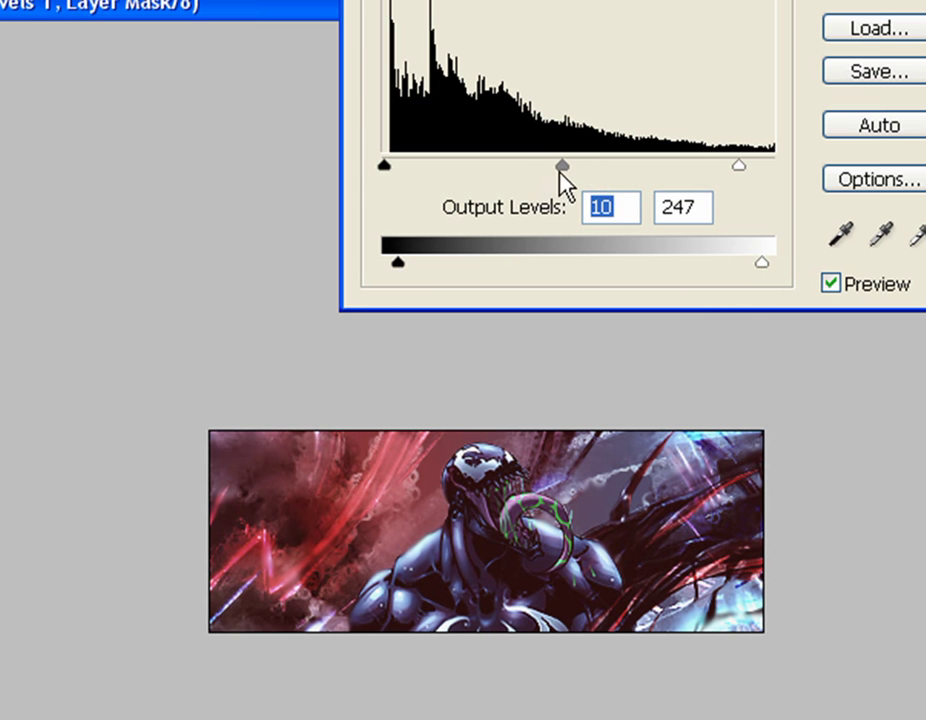
- Raise the black input level slightly, move the white input partway back toward the highlights, and apply the Levels adjustment
mouse_move(560, 165)
left_mouse_down()
mouse_move(546, 170)
mouse_move(576, 172)
mouse_move(563, 173)
left_mouse_up()
mouse_move(386, 168)
left_mouse_down()
mouse_move(402, 175)
mouse_move(392, 174)
left_mouse_up()
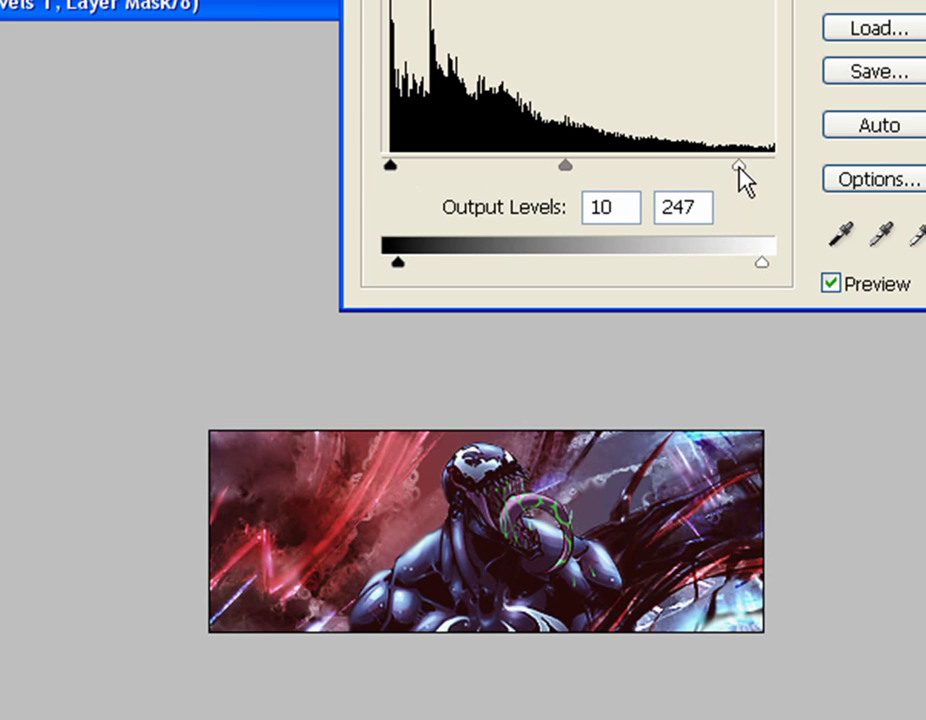
mouse_move(736, 168)
left_mouse_down()
mouse_move(750, 169)
mouse_move(722, 174)
mouse_move(754, 171)
left_mouse_up()
key("Return")
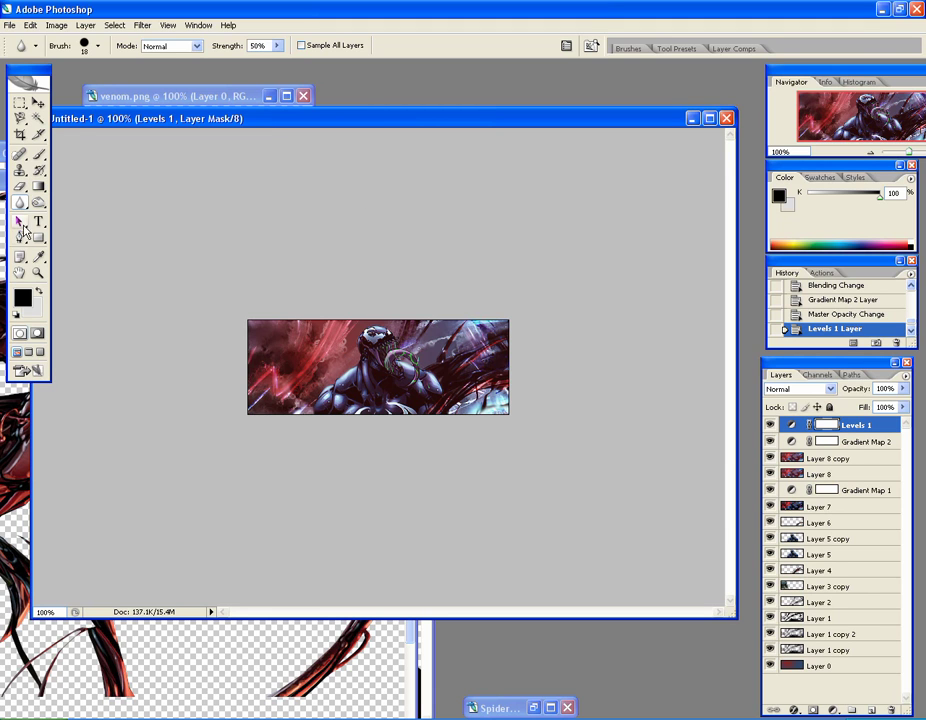
- Activate the Brush tool with a soft round 100 px tip at 0% hardness
left_click(40, 154)
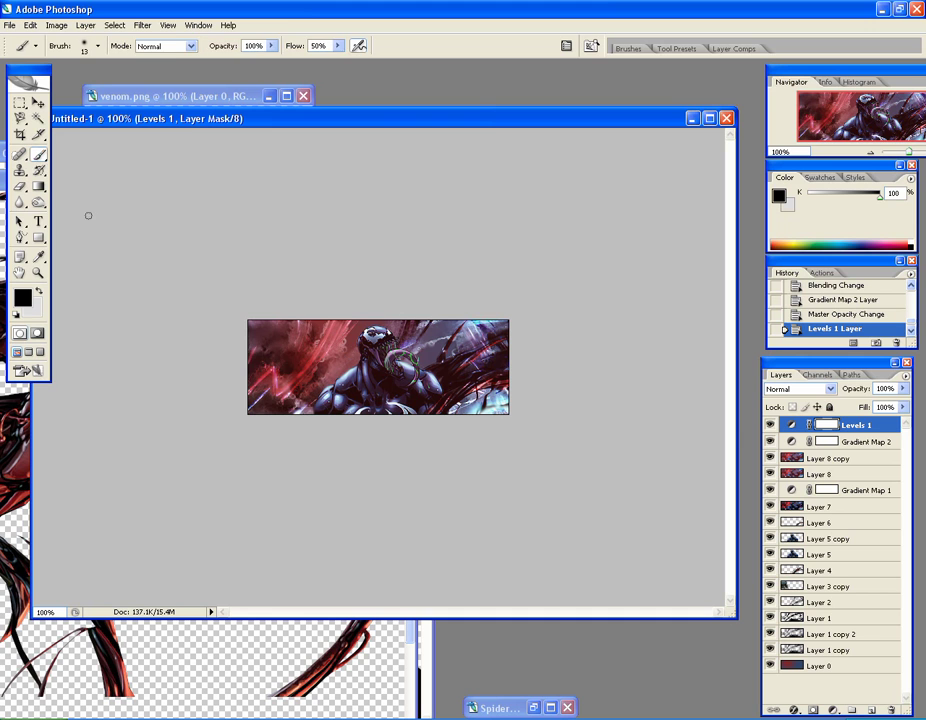
left_click(97, 45)
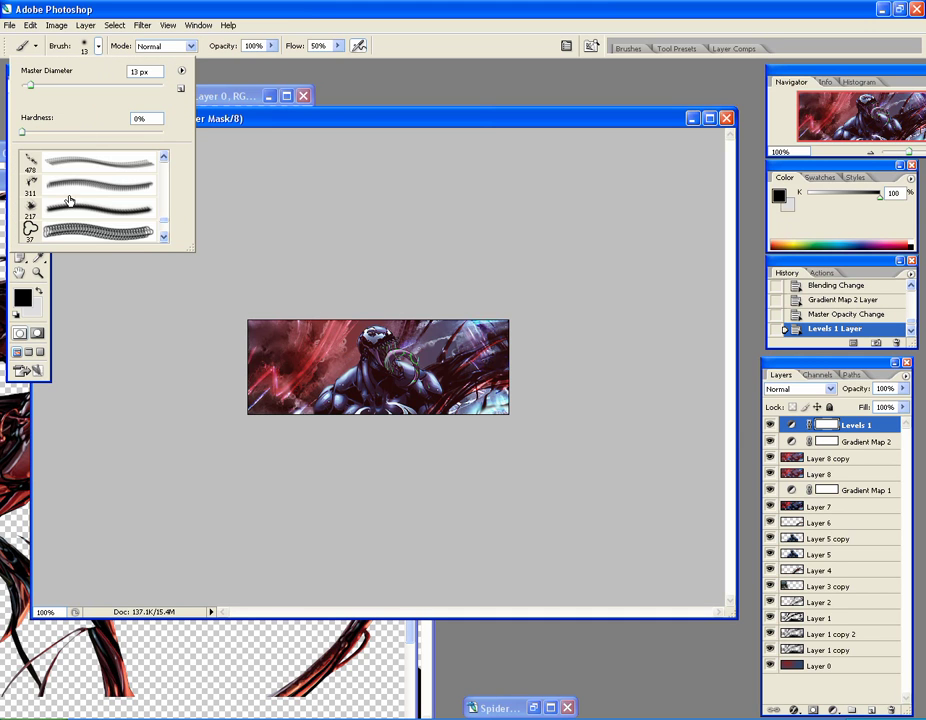
mouse_move(165, 220)
left_mouse_down()
mouse_move(165, 228)
mouse_move(164, 175)
left_mouse_up()
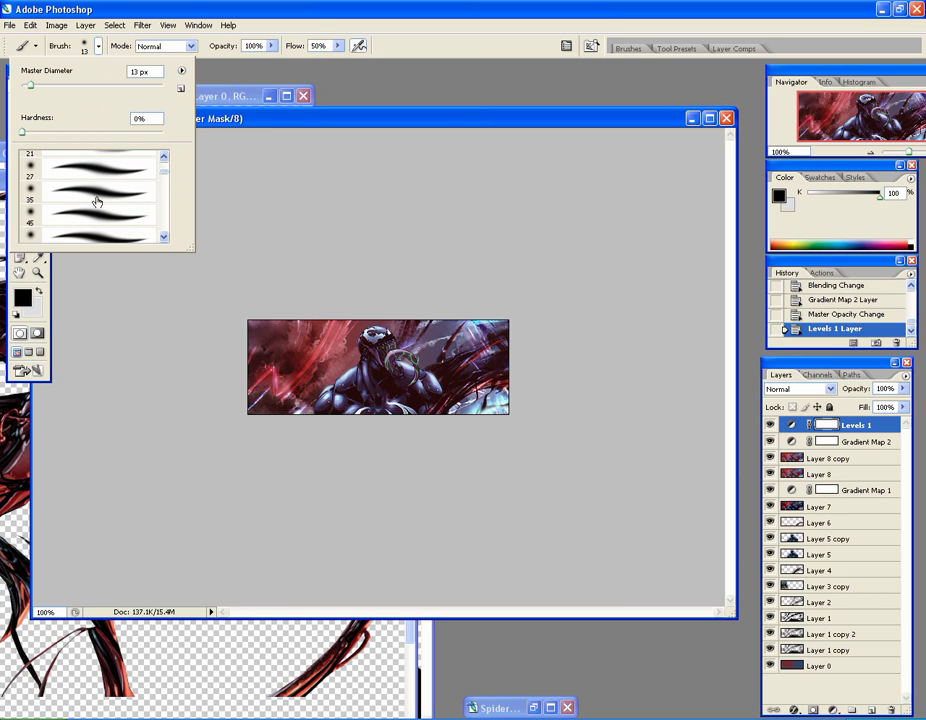
left_click(118, 190)
left_click(91, 194)
left_click(165, 235)
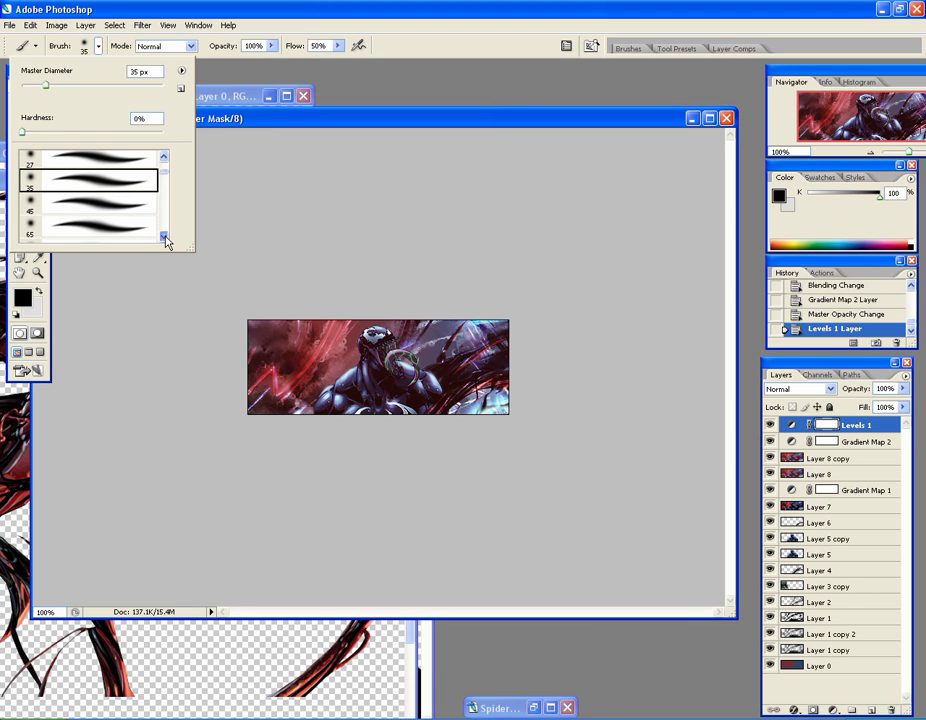
left_click(164, 236)
left_click(113, 206)
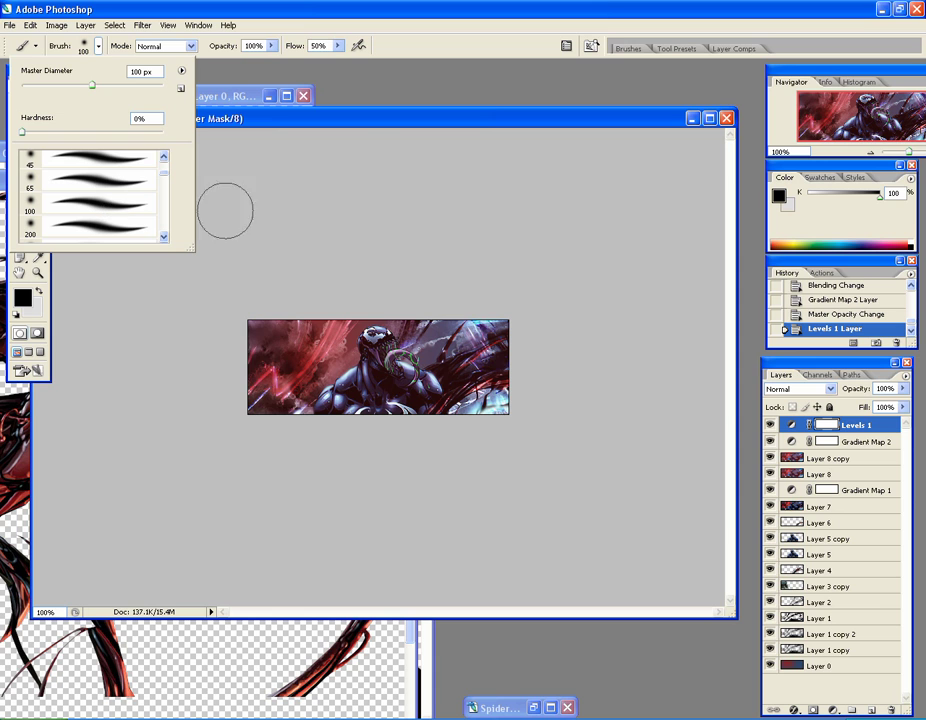
left_click(106, 157)
left_click(91, 212)
- Set the foreground color to white (ffffff) and dab the soft brush twice at the banner's upper edge, left of Venom's head
left_click(33, 302)
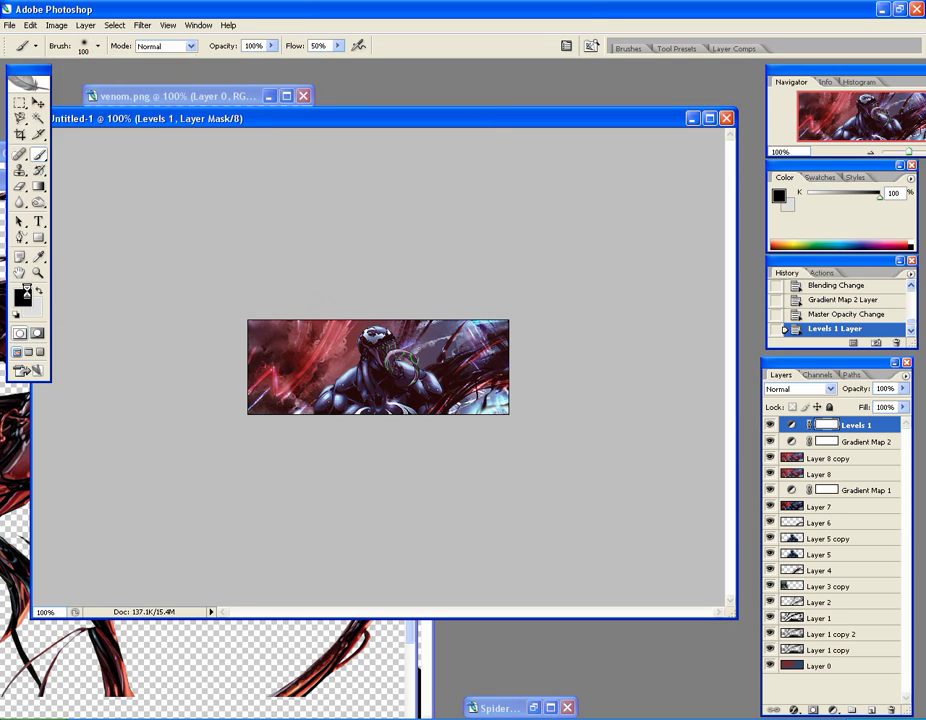
left_click(25, 299)
left_click_drag(337, 213, 211, 76)
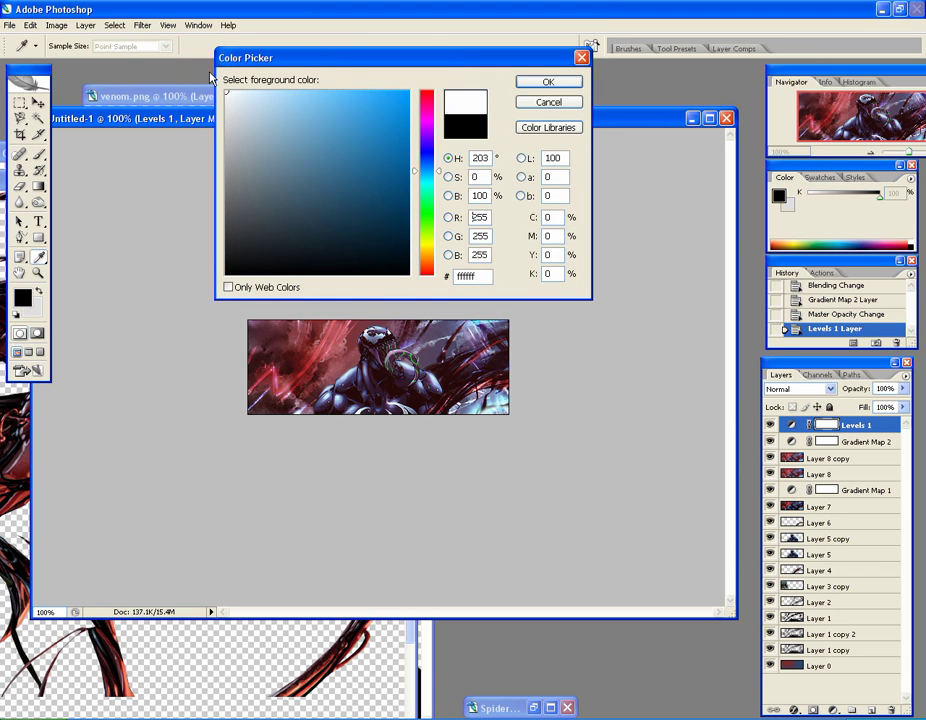
left_click(548, 82)
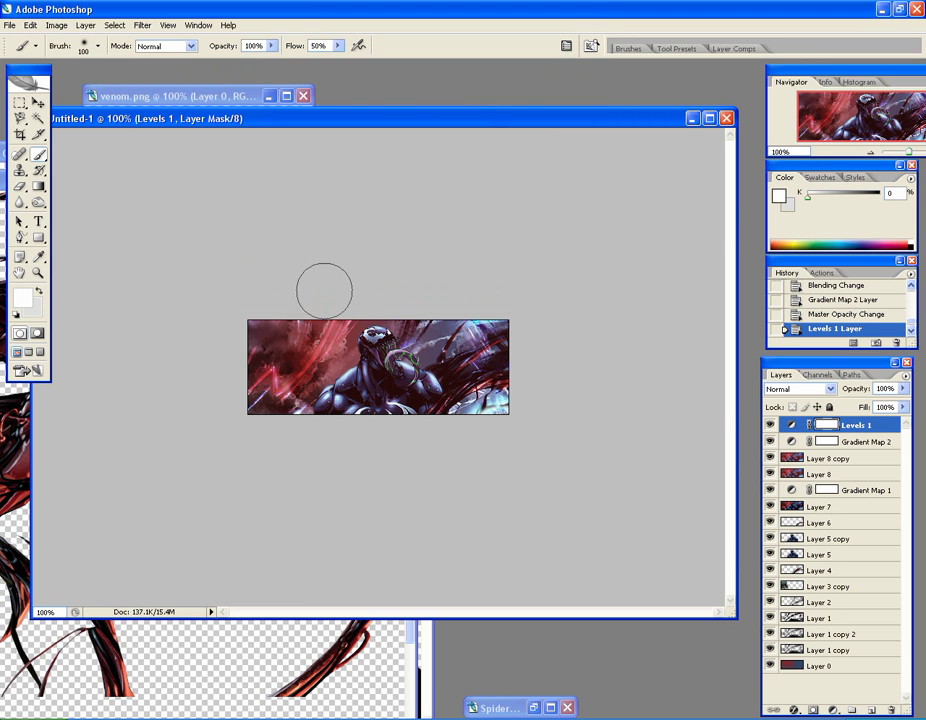
double_click(331, 292)
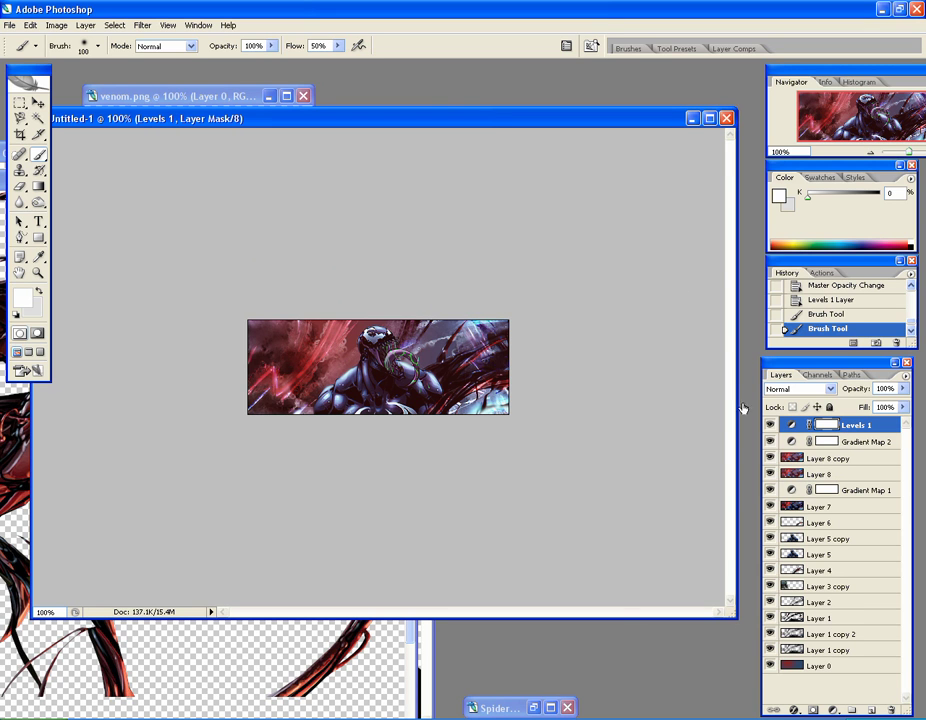
- Create a new layer above Levels 1 and stamp all visible layers into it
left_click(88, 25)
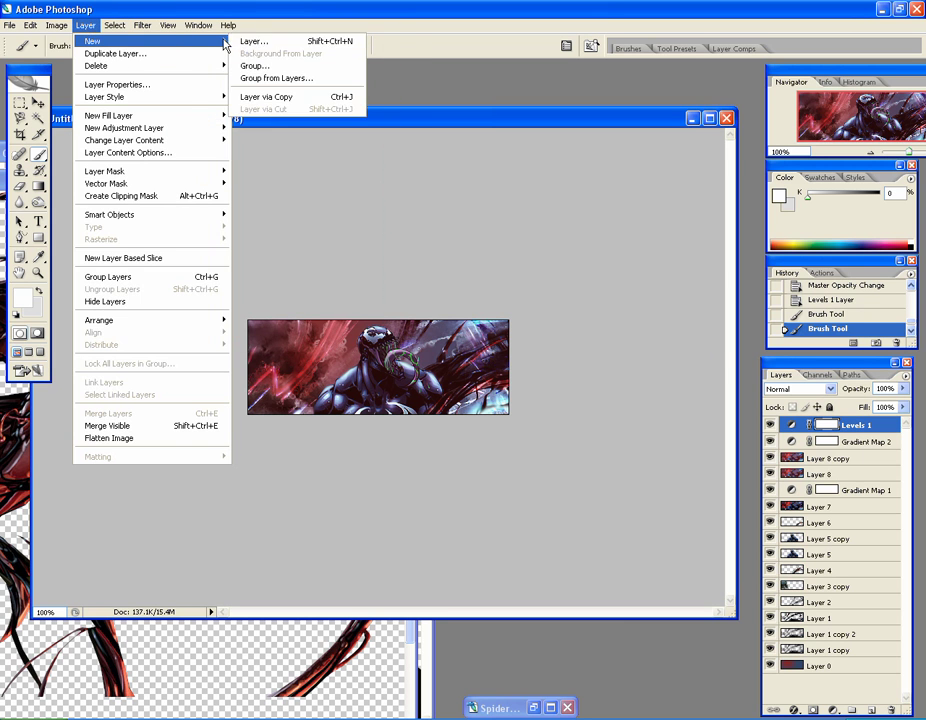
left_click(252, 40)
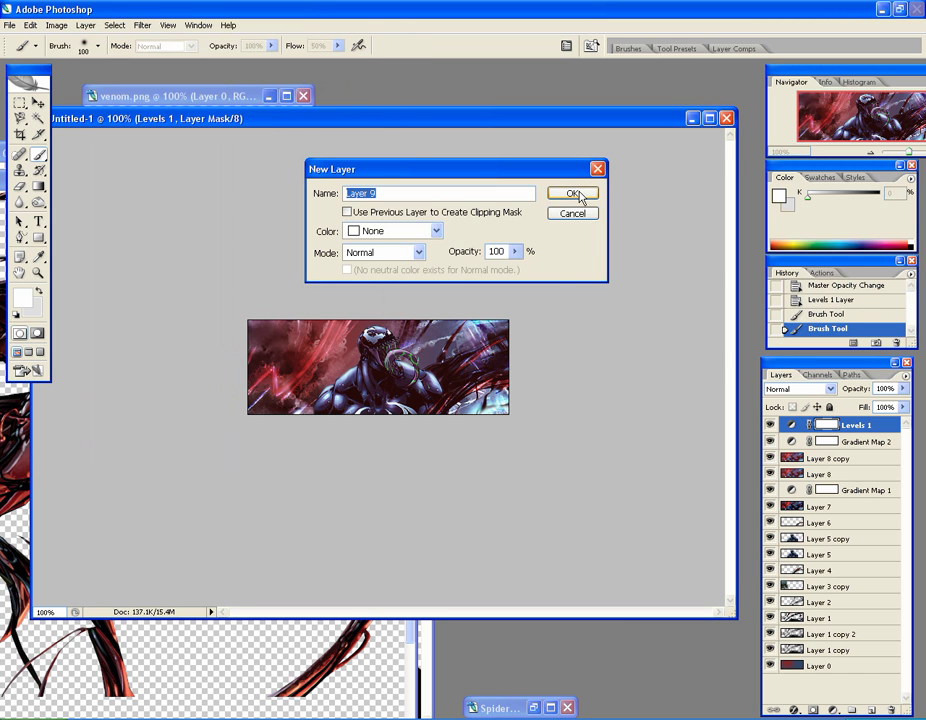
left_click(576, 193)
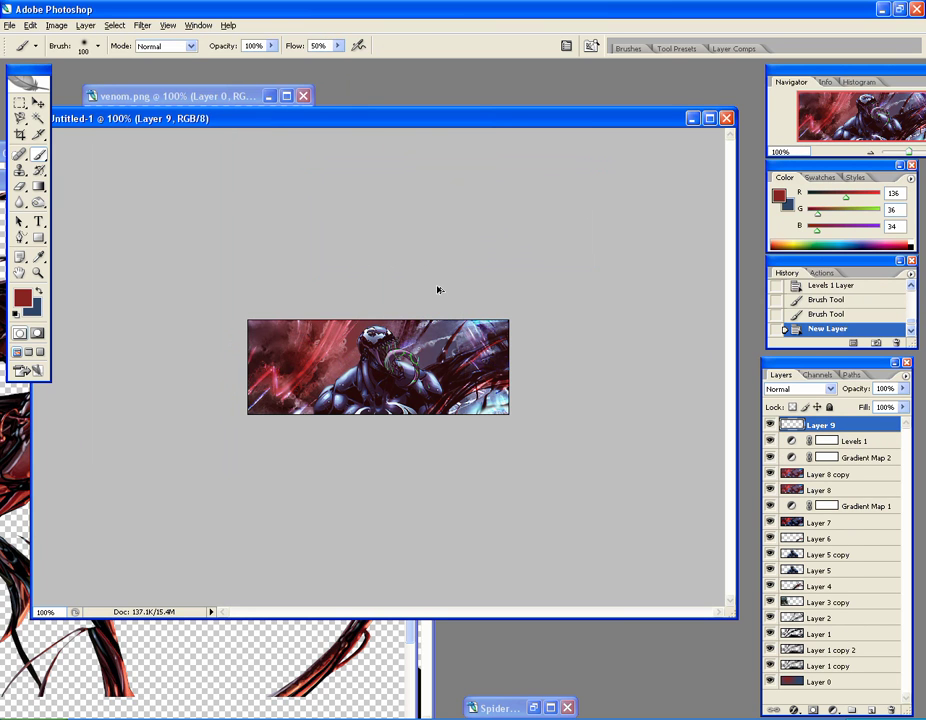
key("ctrl+alt+shift+e")
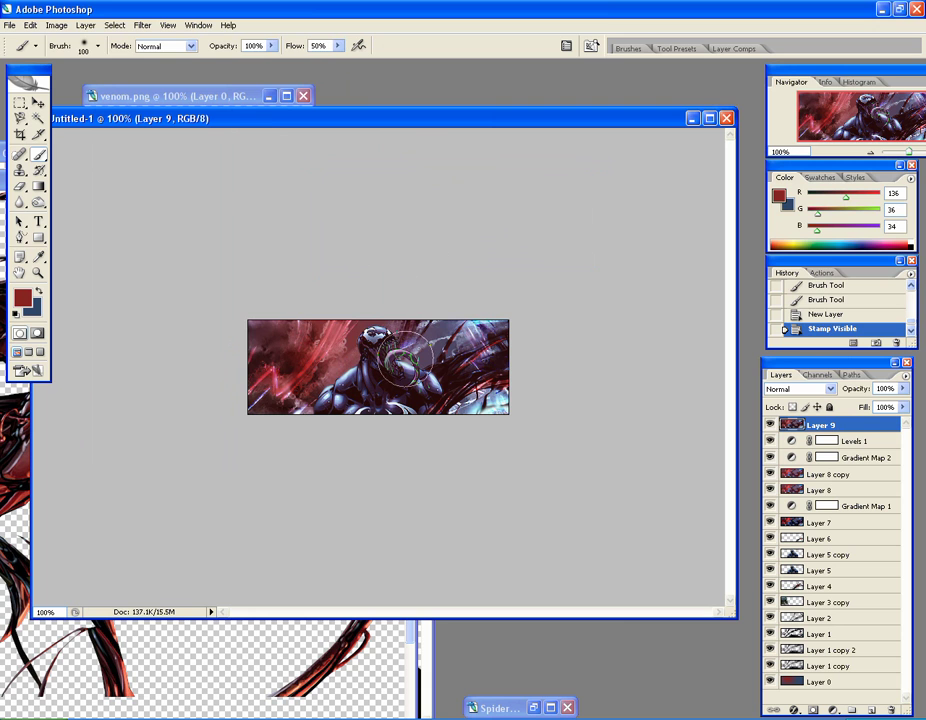
- Brush softly in dark red on the stamped Layer 9 along the banner's upper edge, left of Venom's head
left_click_drag(334, 318, 331, 328)
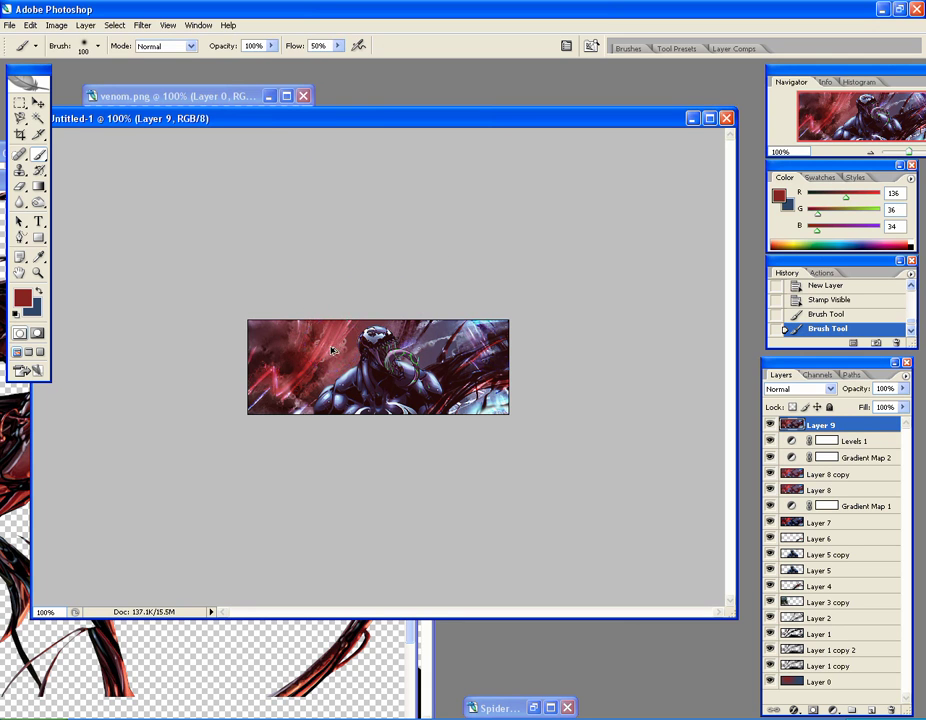